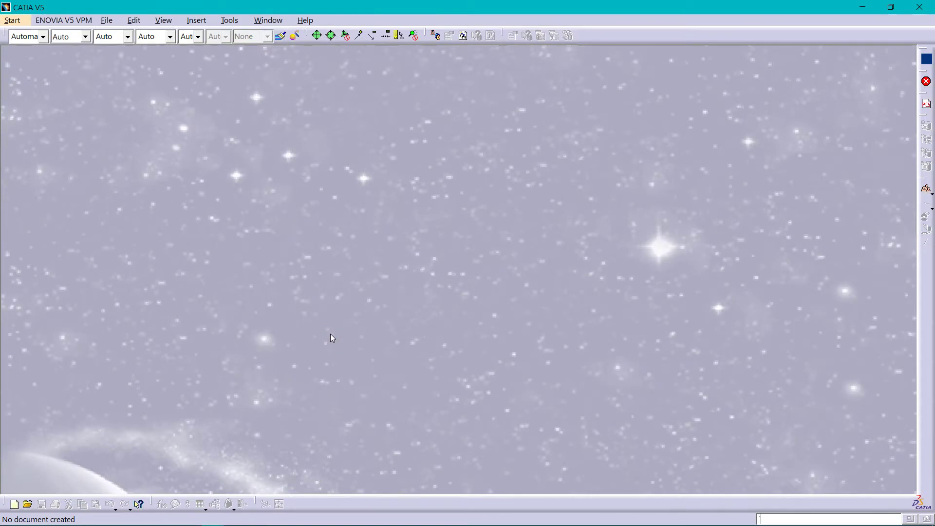
Step: Create a new Part Design part named "Helical Gear"
click(12, 20)
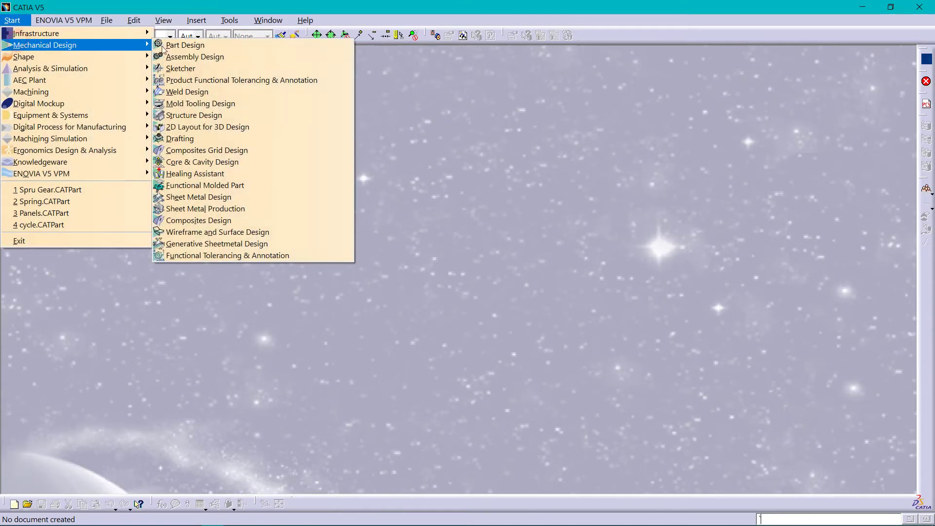
click(163, 48)
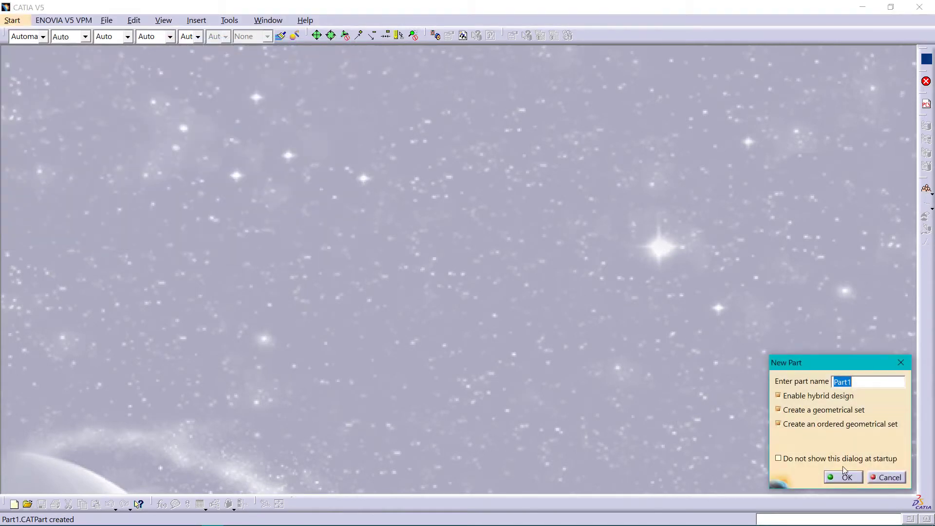
key(BackSpace)
text(Helical Gear)
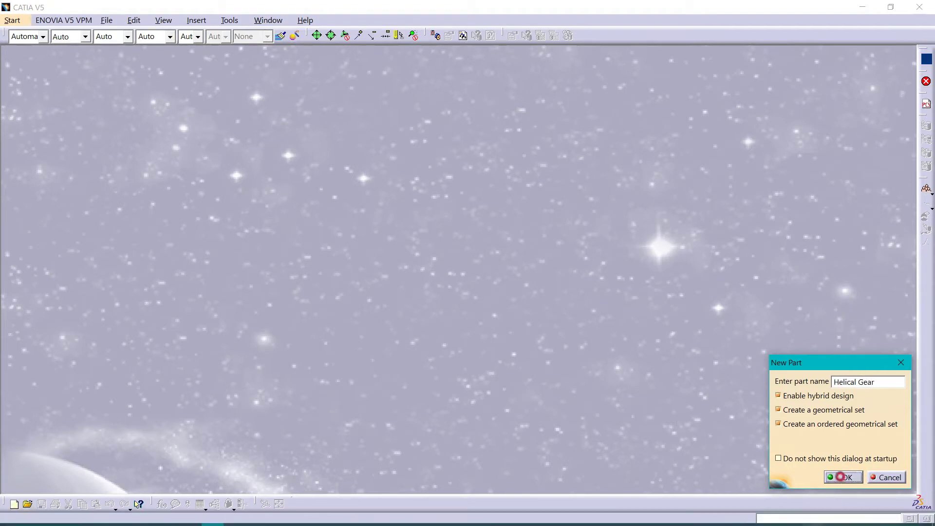
click(843, 477)
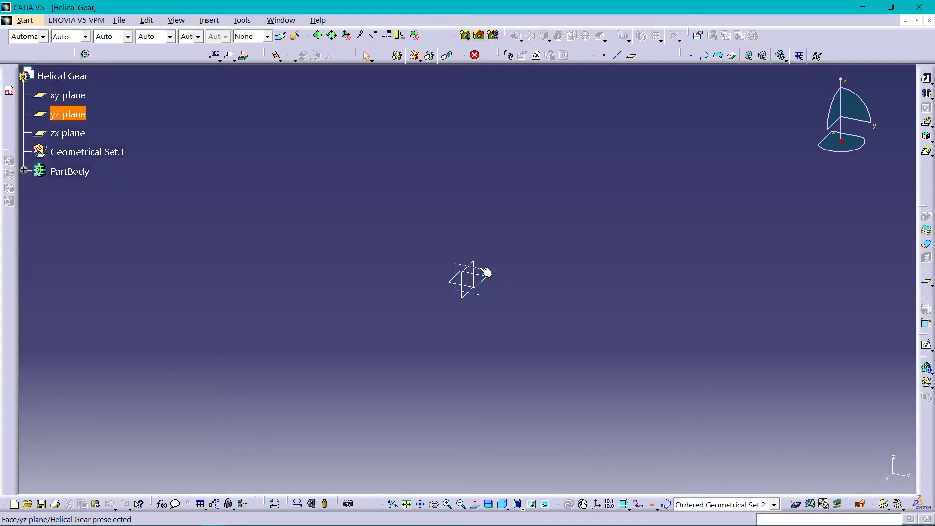
Step: On the yz plane, sketch a circle centred on the origin, about 134 mm in diameter
click(487, 272)
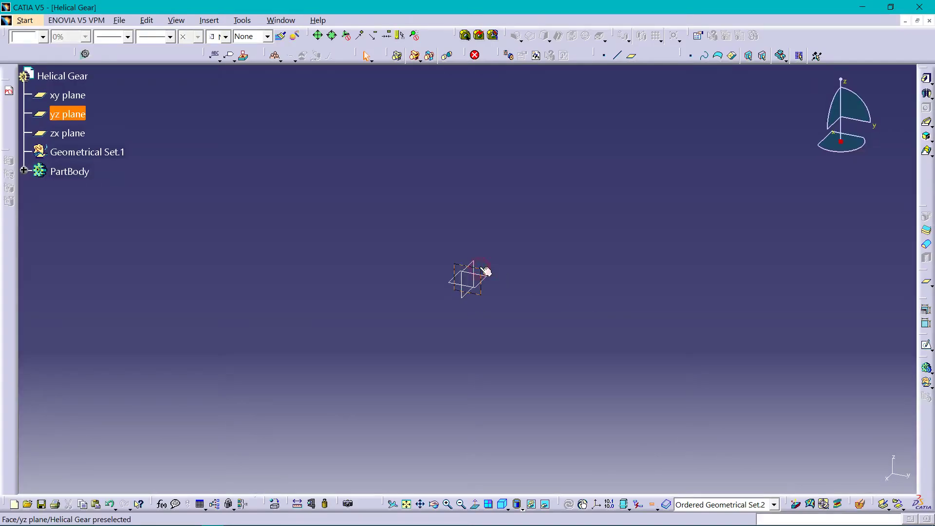
click(926, 345)
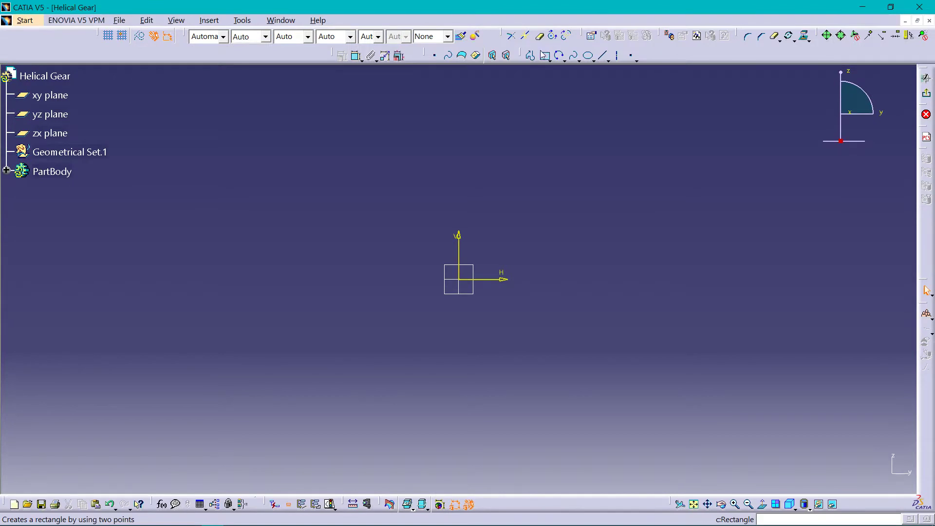
click(564, 60)
click(575, 75)
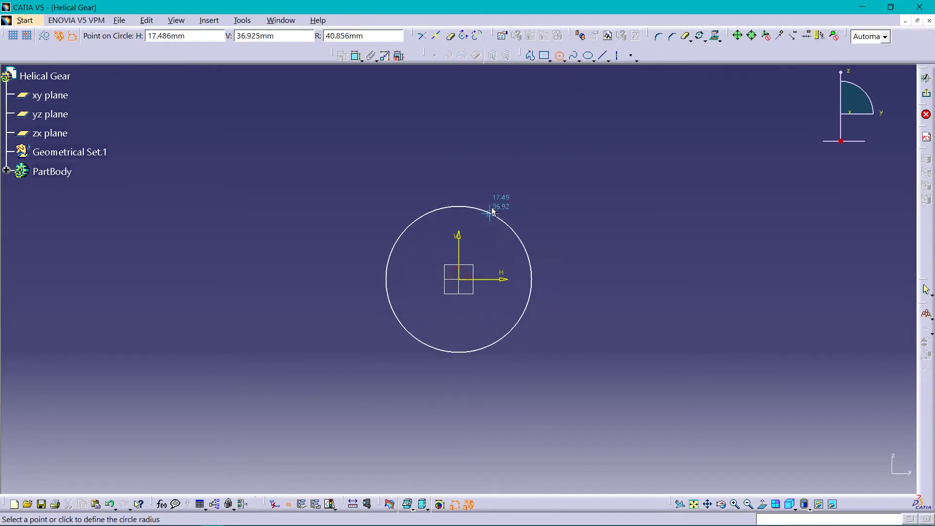
click(503, 167)
Step: Set the circle's diameter to 100 mm
click(482, 200)
double_click(483, 202)
text(100)
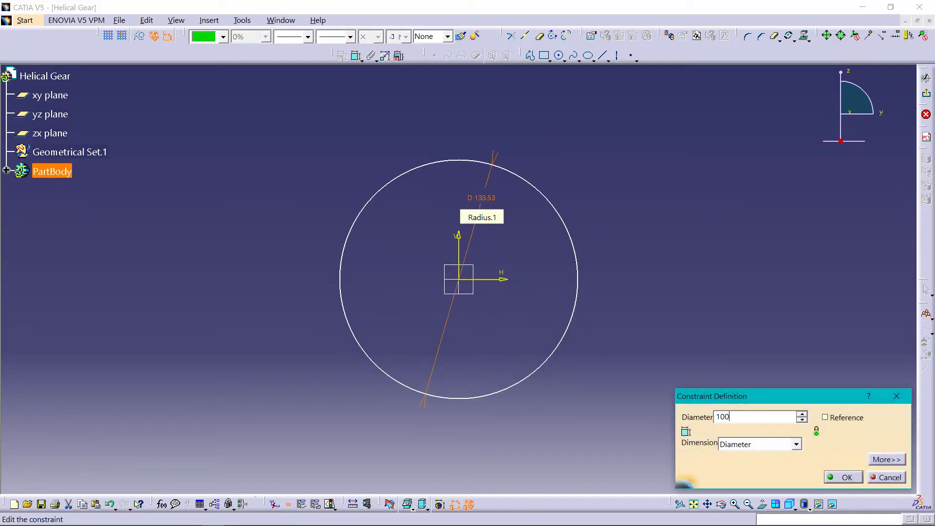
key(Return)
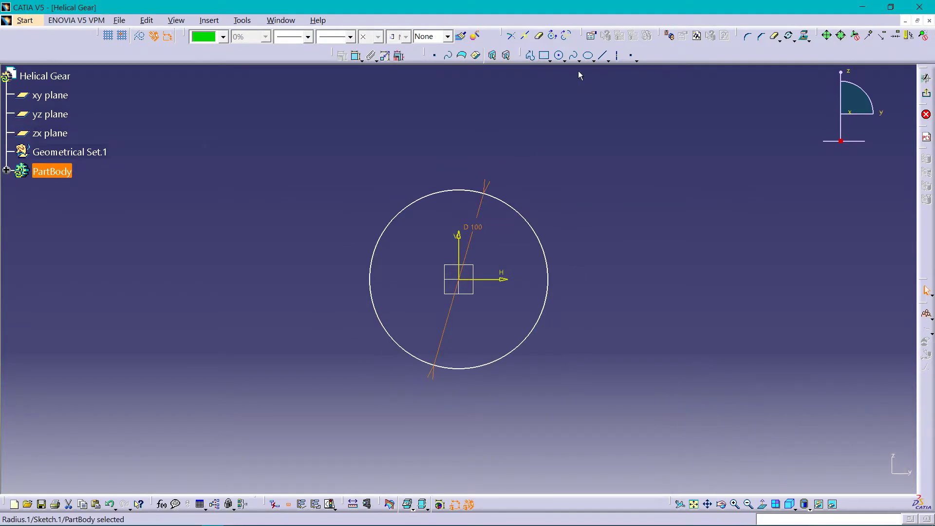
Step: Draw a three-point arc for the tooth flank, from the upper part of the circle to the vertical axis above it
click(564, 59)
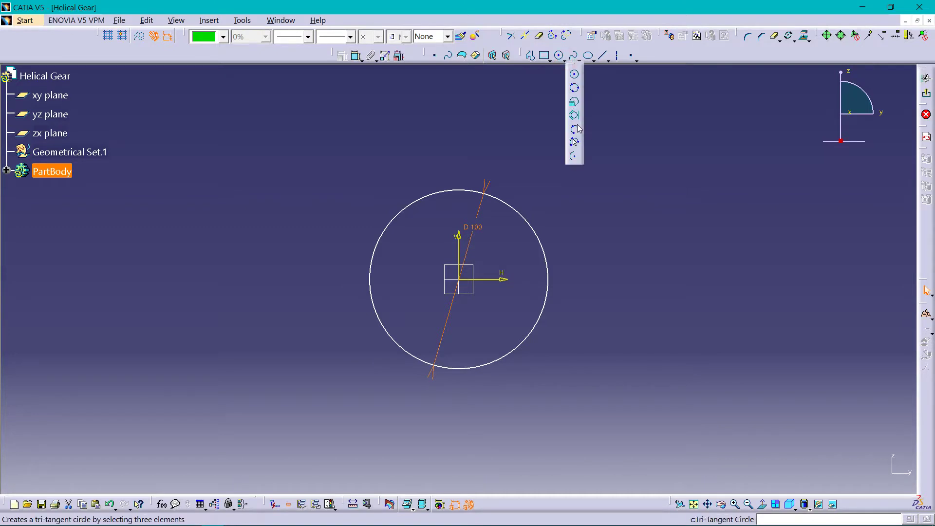
click(575, 87)
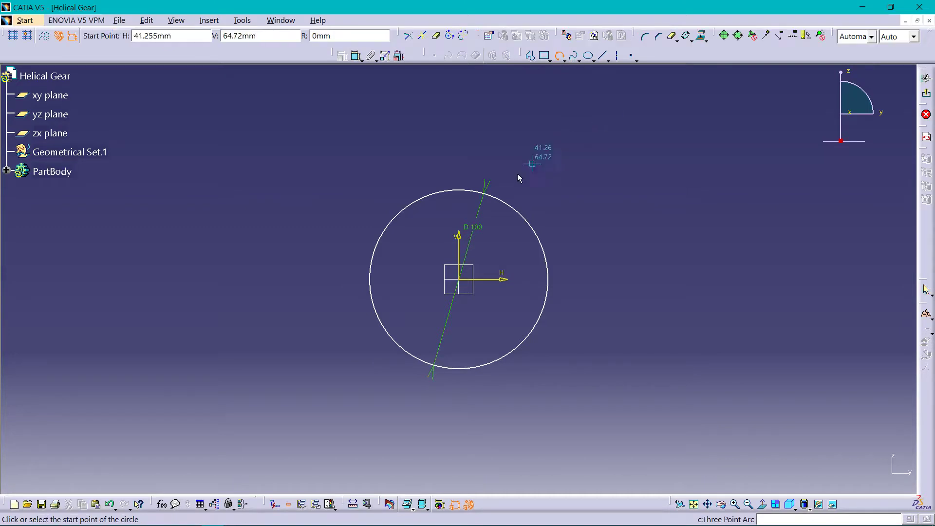
click(496, 196)
click(480, 158)
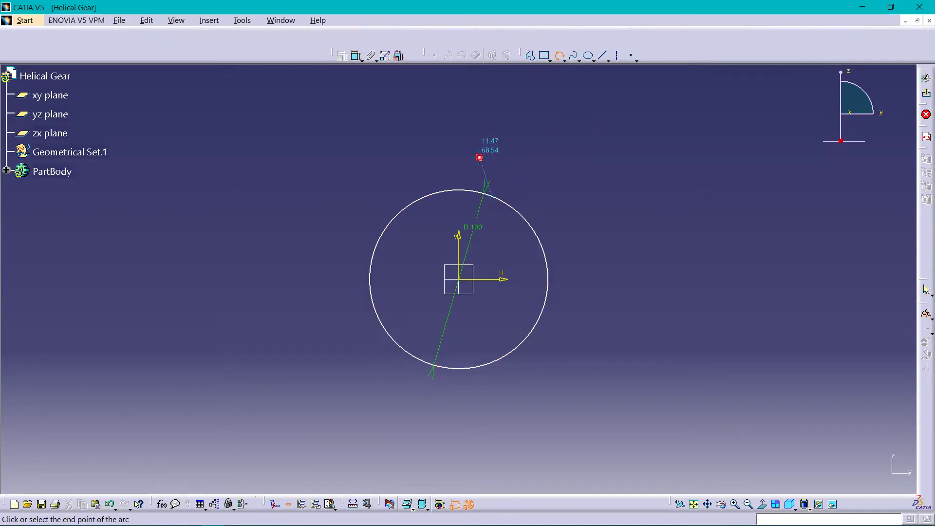
click(462, 121)
middle_drag(496, 156, 534, 144)
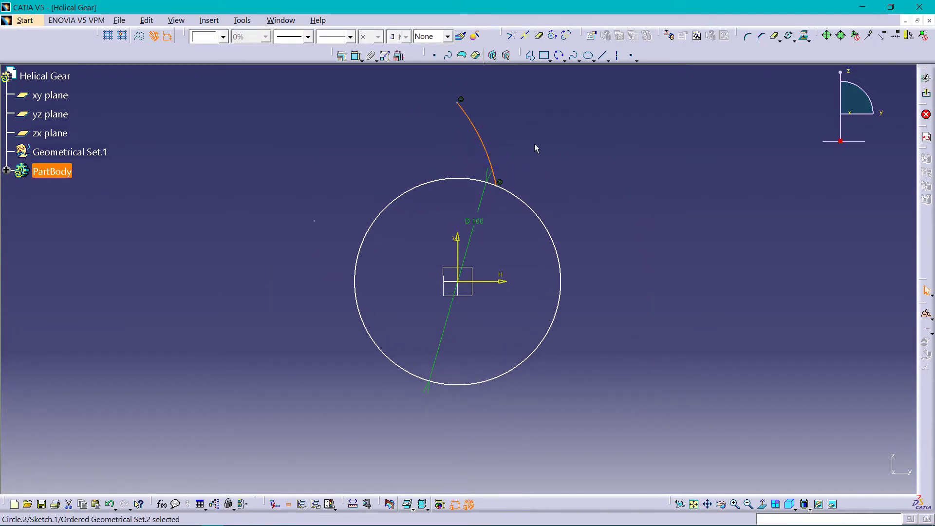
click(457, 246)
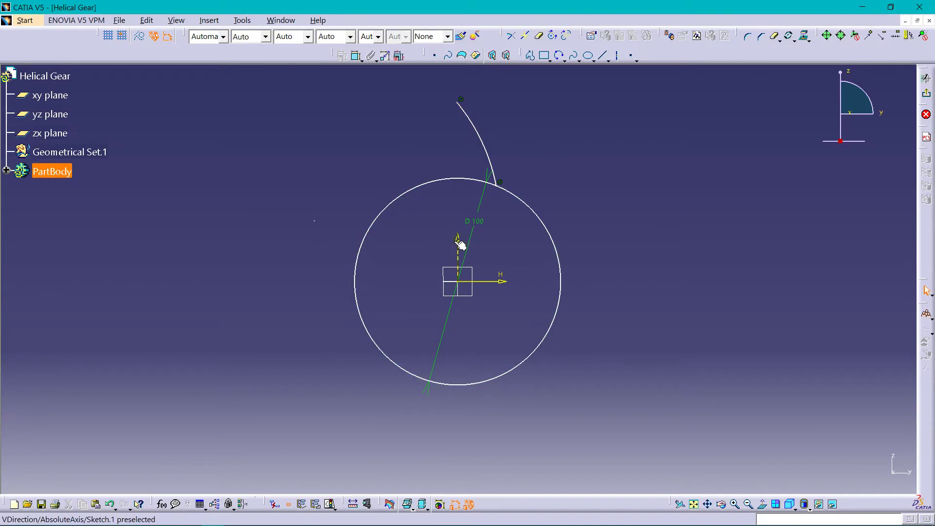
ctrl+click(494, 185)
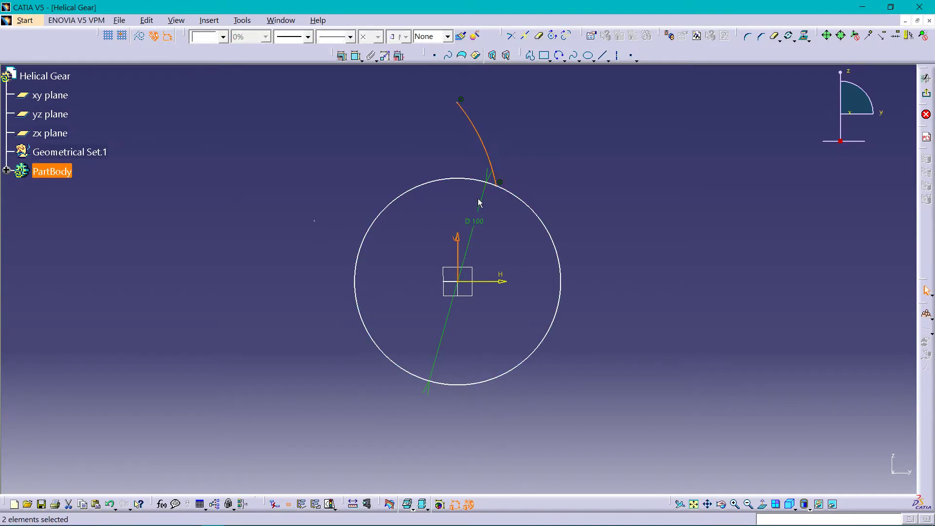
click(499, 205)
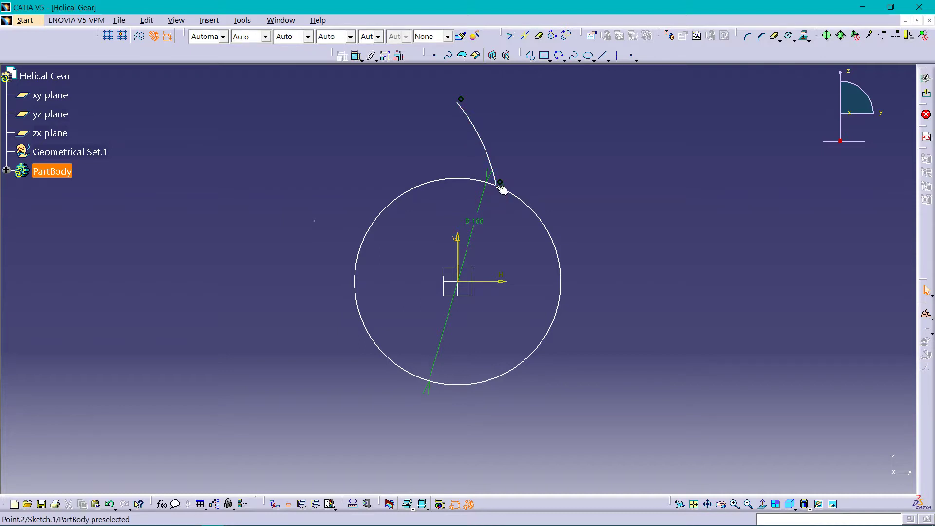
Step: Dimension the arc's lower endpoint at 15 mm from the vertical axis
click(500, 182)
ctrl+click(461, 240)
click(470, 209)
double_click(470, 209)
text(15)
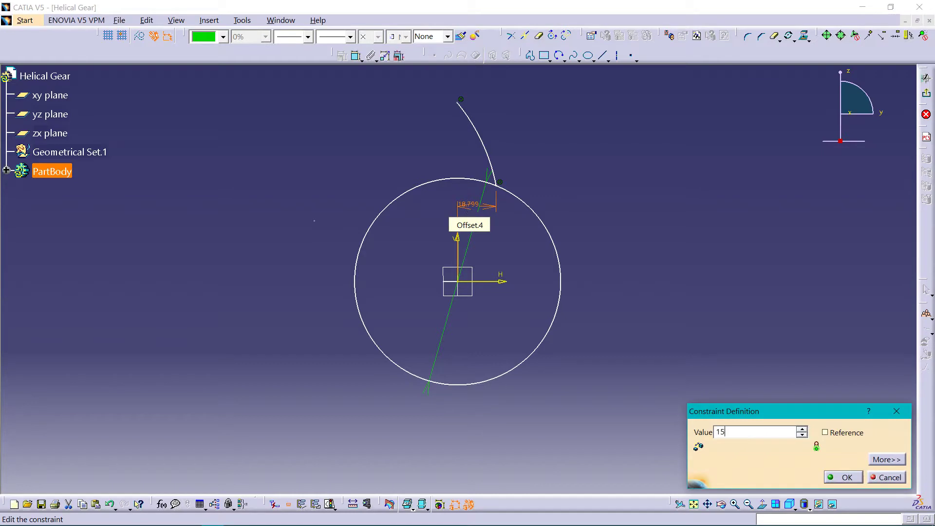
key(Return)
Step: Dimension the flank arc with a radius of 65 mm
mouse_move(487, 184)
middle_down()
mouse_move(489, 161)
mouse_move(491, 187)
middle_up()
click(493, 174)
click(480, 182)
double_click(479, 182)
text(65)
key(Return)
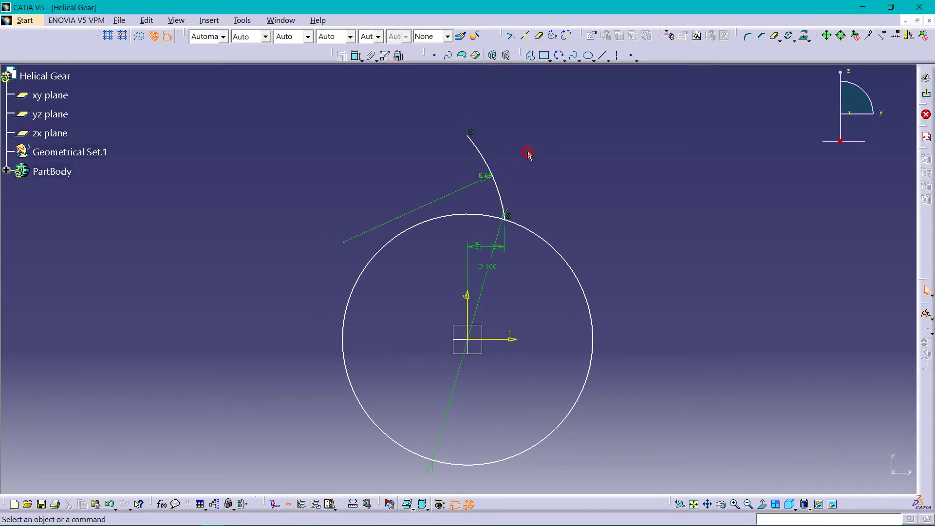
Step: Mirror the flank arc about the sketch's vertical axis
click(482, 151)
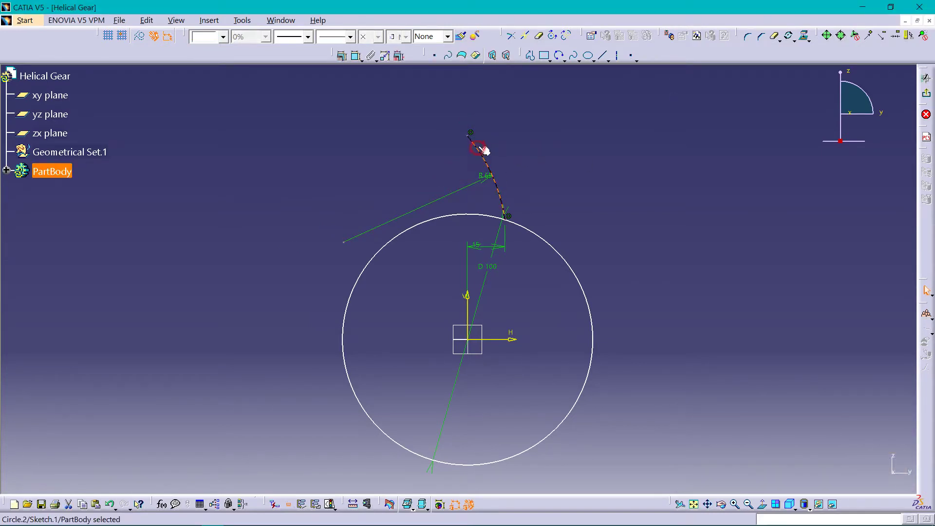
click(808, 40)
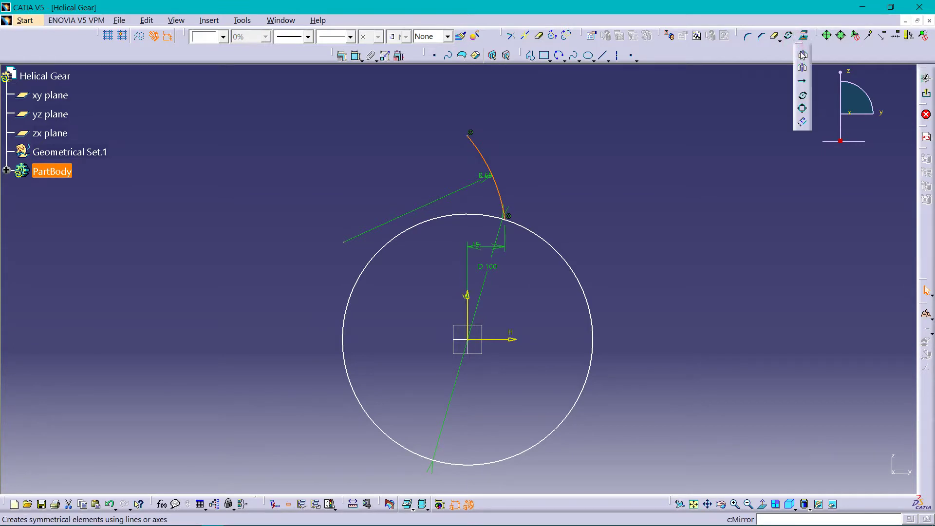
click(803, 56)
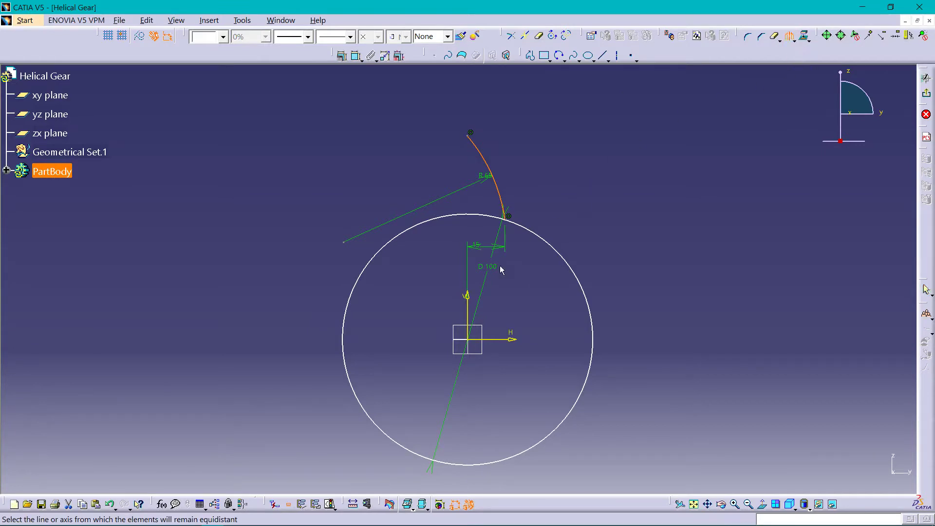
click(471, 308)
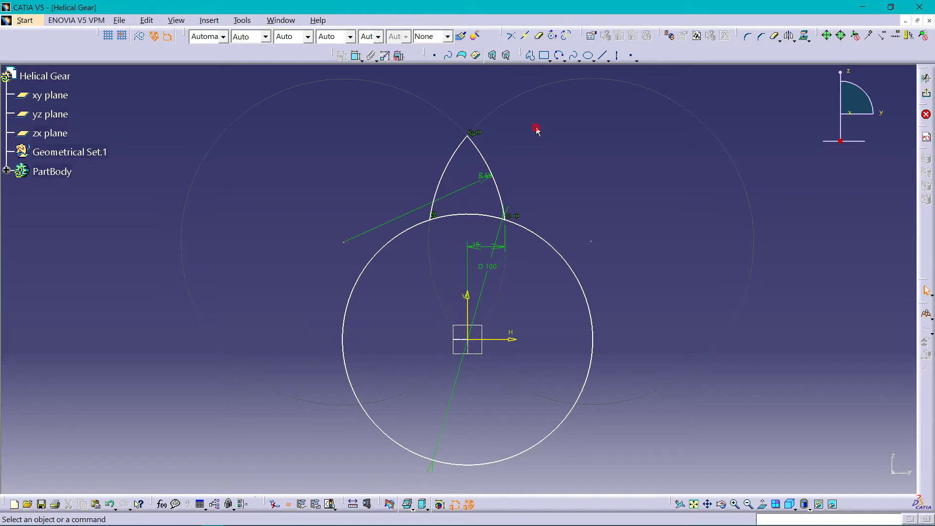
Step: Draw a horizontal line between the two flank arcs and dimension its length at 15 mm
click(530, 55)
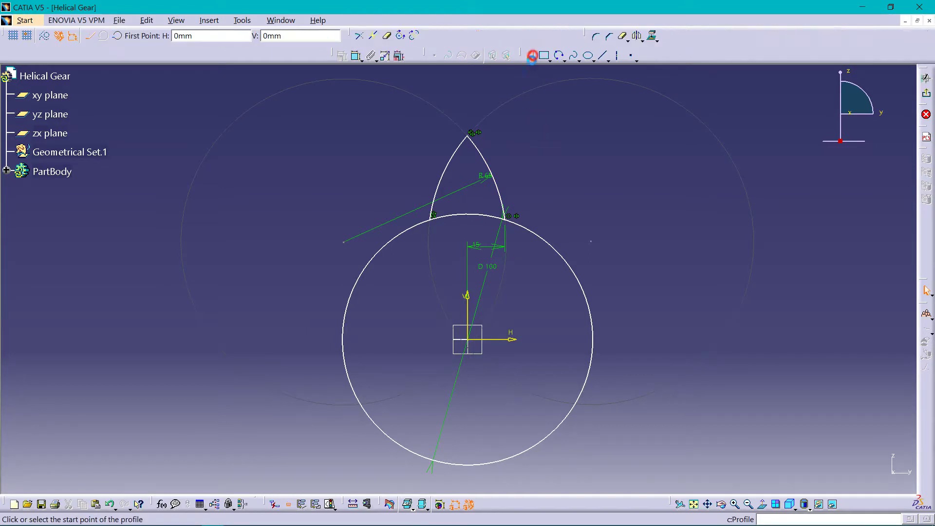
click(451, 162)
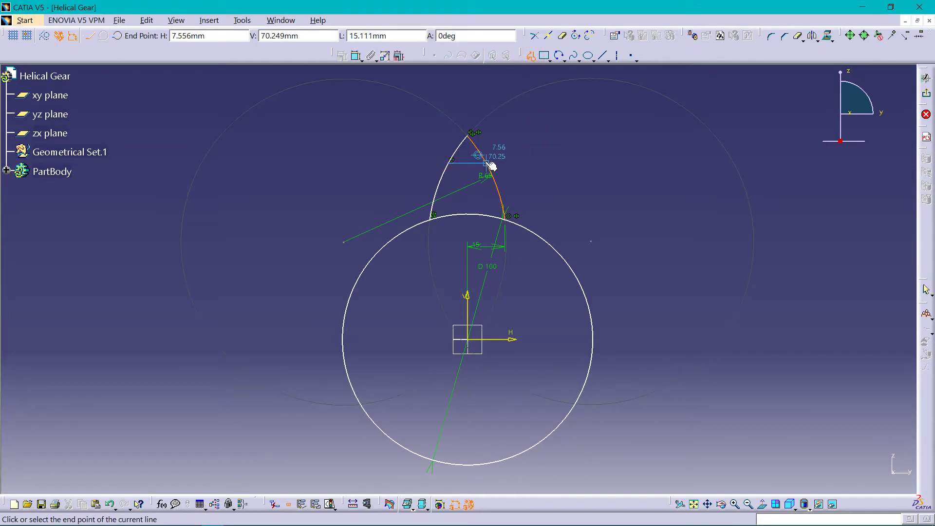
double_click(489, 163)
click(467, 183)
double_click(468, 176)
text(15)
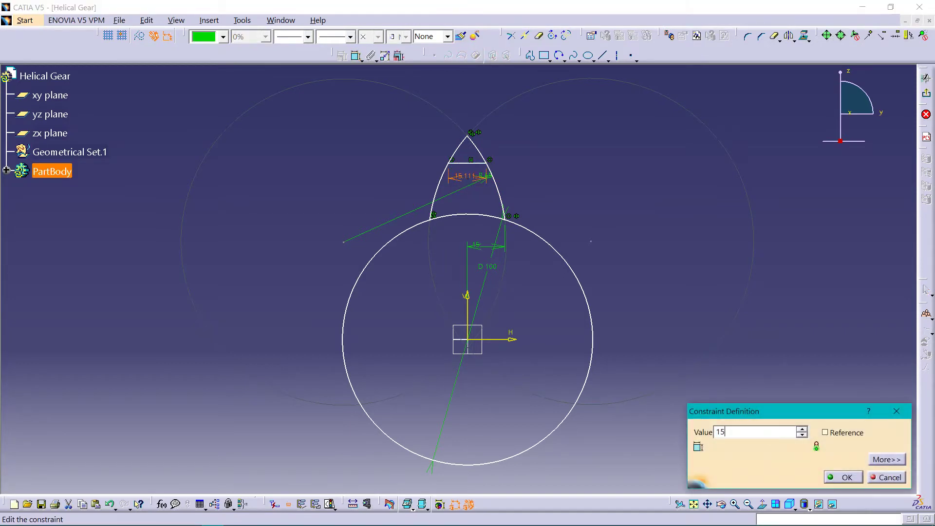
key(Return)
Step: Quick-trim the two arc tips above the horizontal line and the section of the circle inside the tooth
mouse_move(501, 181)
middle_down()
mouse_move(487, 178)
mouse_move(484, 256)
mouse_move(703, 159)
middle_up()
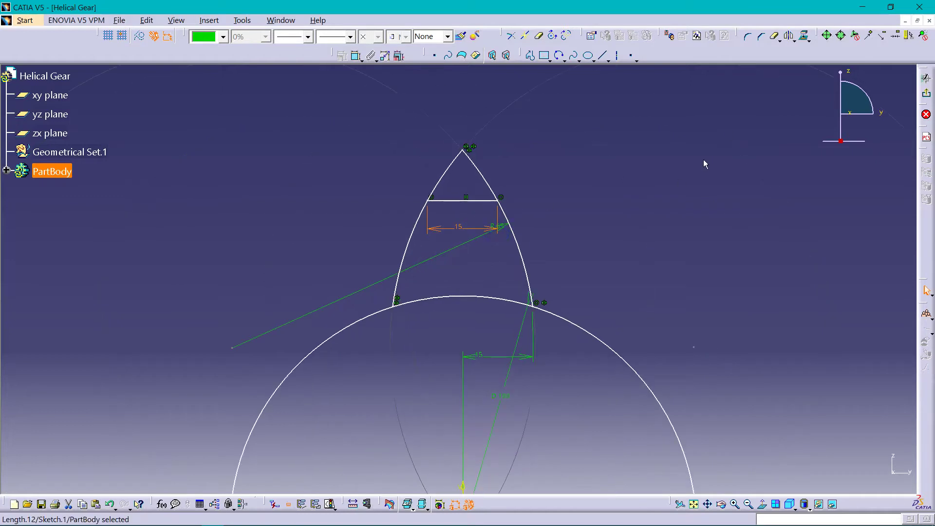
click(776, 35)
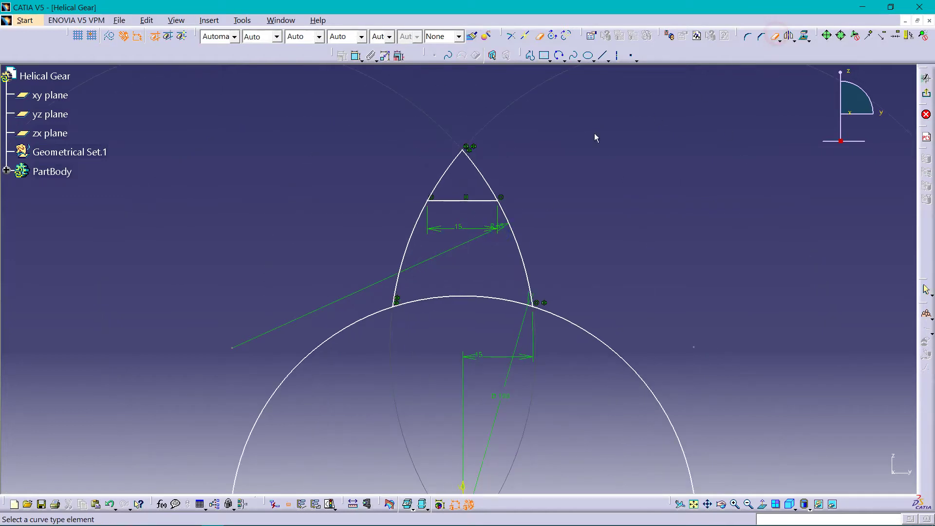
click(483, 173)
click(453, 167)
scroll(463, 177, down, 5)
scroll(463, 195, up, 3)
click(466, 210)
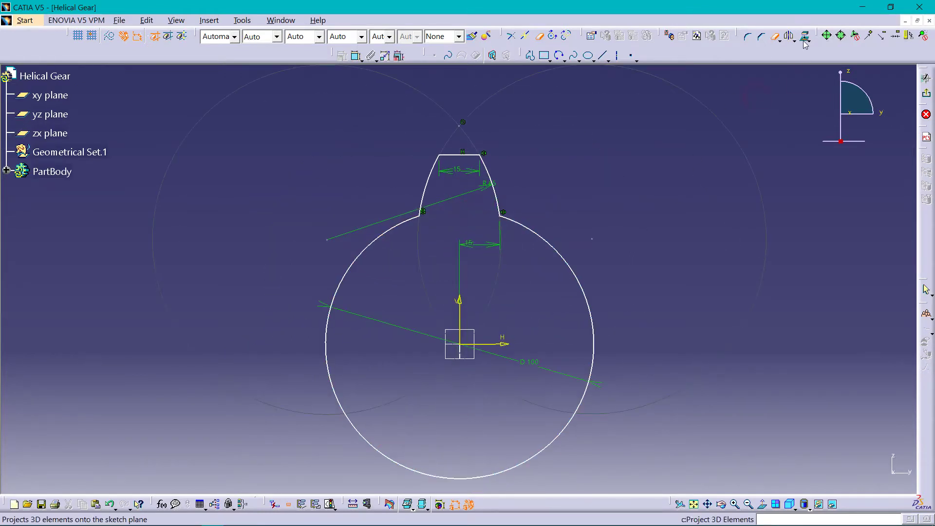
Step: Rotate the tooth's two flanks and top line about the origin in duplicate mode, with 5 instances at 60 degrees
click(490, 168)
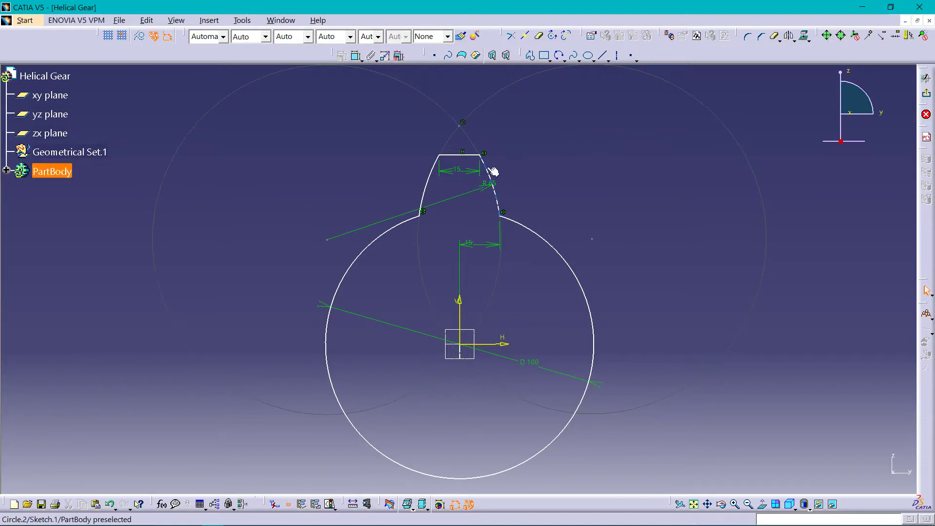
ctrl+click(459, 155)
ctrl+click(431, 175)
click(809, 41)
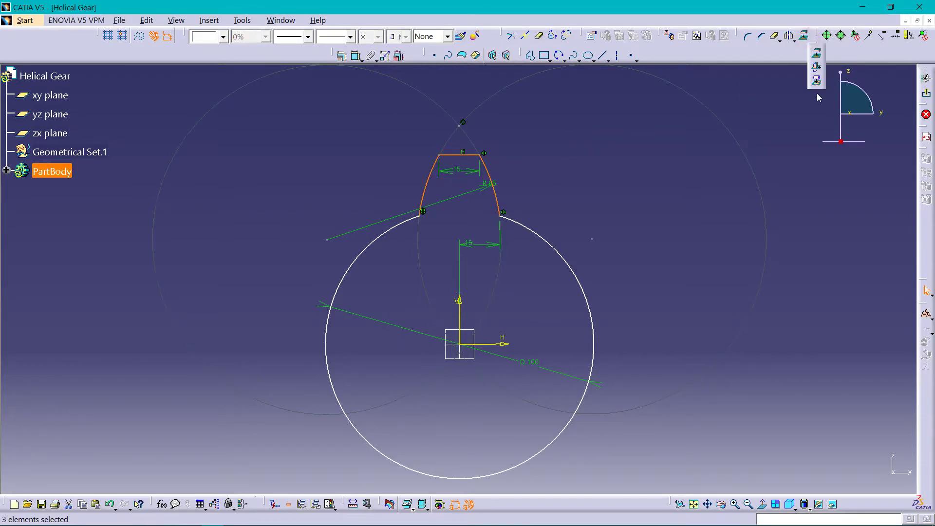
click(794, 38)
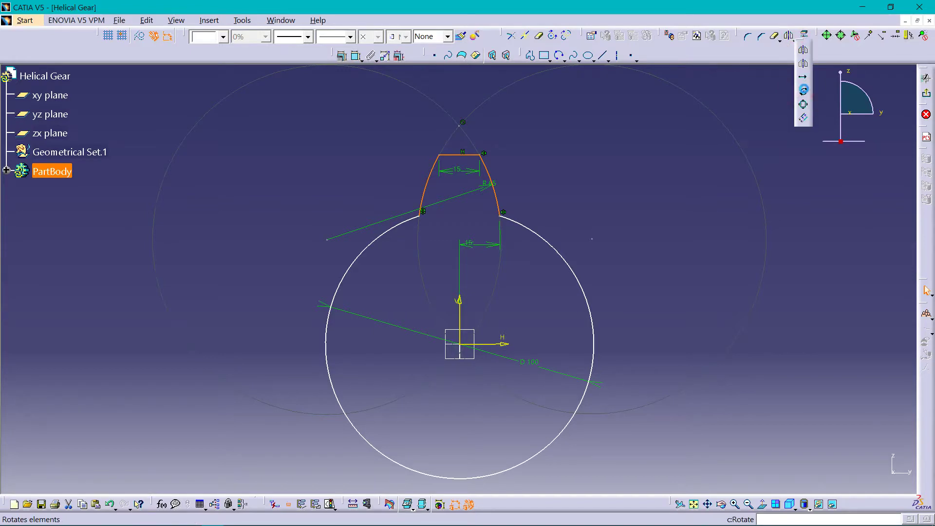
click(804, 91)
click(784, 355)
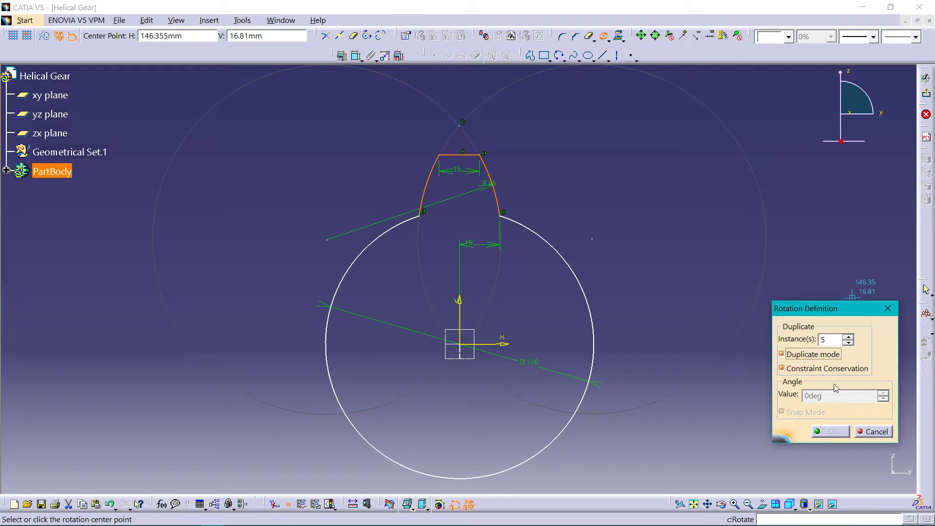
click(461, 345)
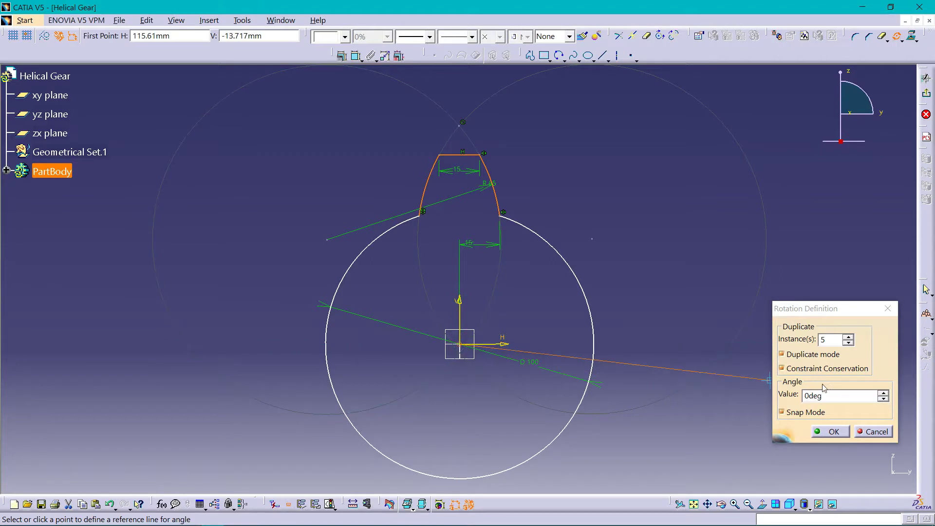
click(822, 397)
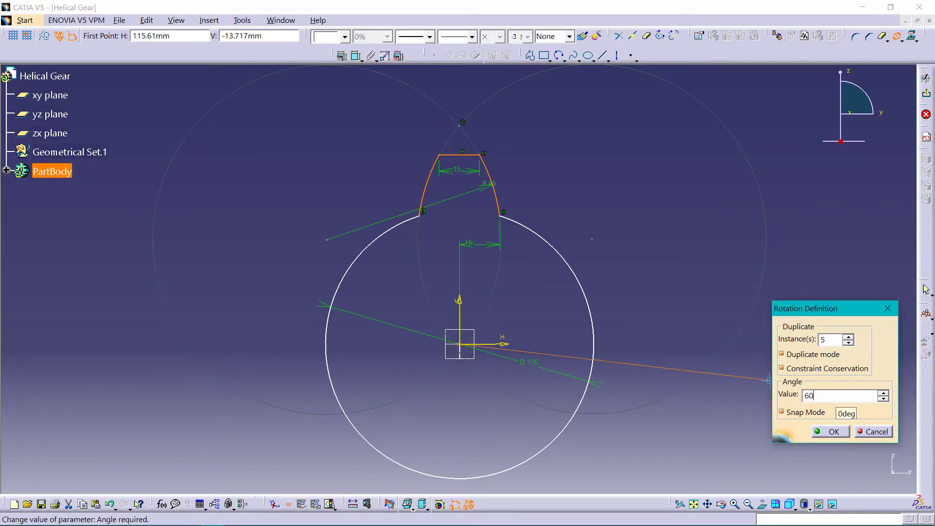
click(803, 413)
click(833, 432)
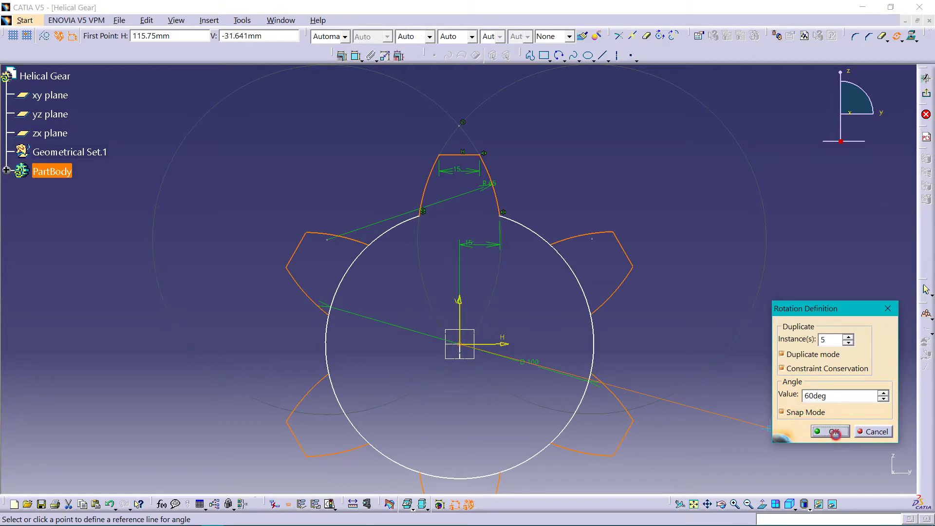
Step: Quick-trim the circle sections inside the five duplicated teeth and exit the gear profile sketch
mouse_move(720, 312)
middle_down()
mouse_move(710, 292)
mouse_move(707, 324)
mouse_move(706, 306)
middle_up()
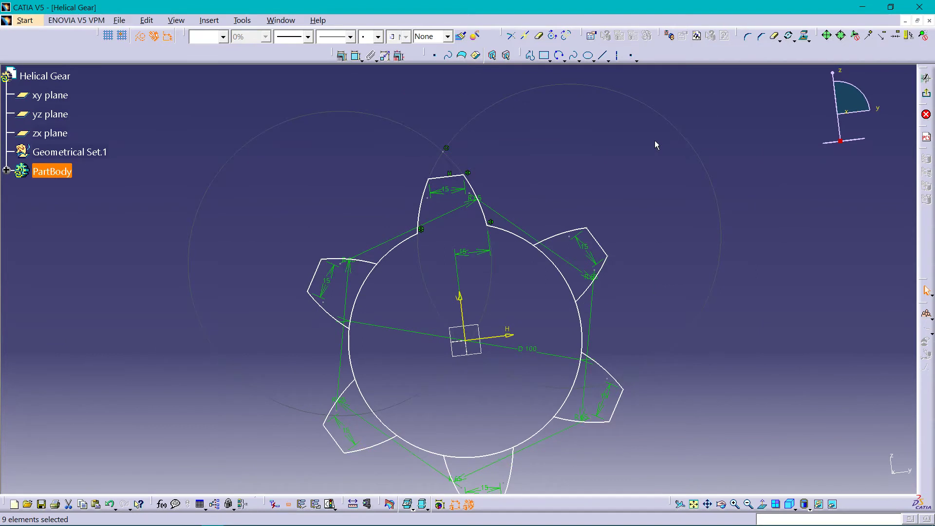
middle_drag(656, 145, 654, 133)
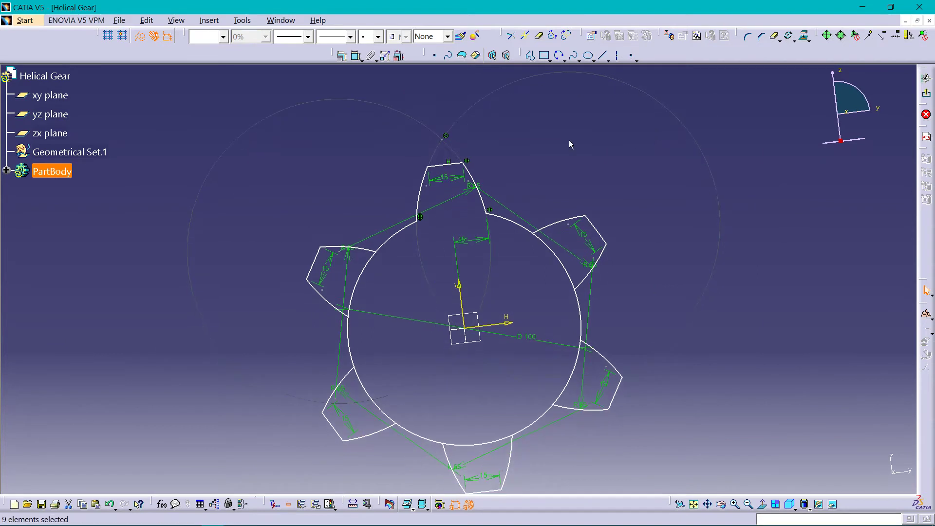
click(774, 36)
click(359, 272)
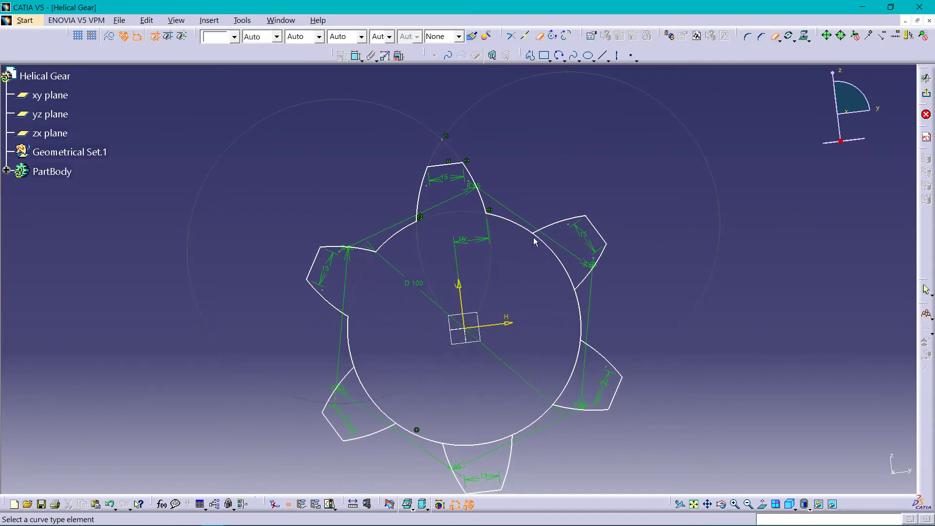
click(493, 445)
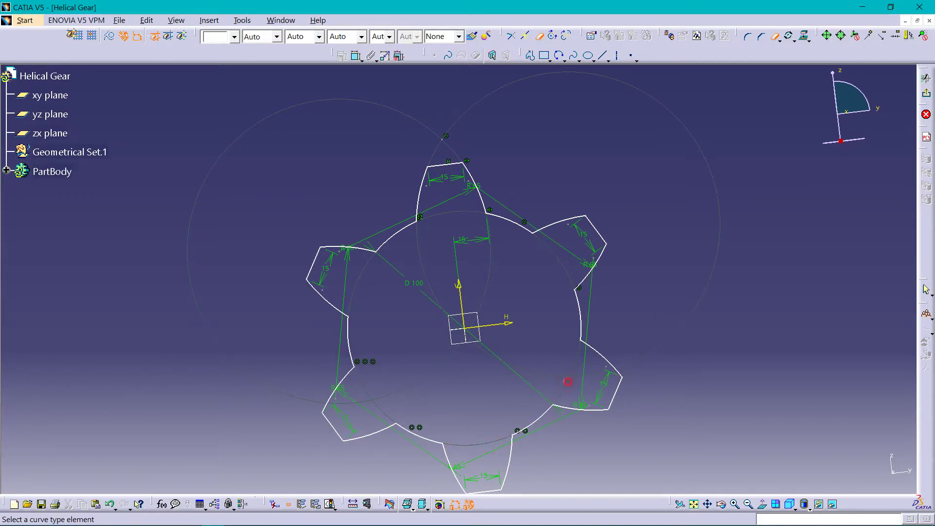
middle_drag(597, 290, 642, 252)
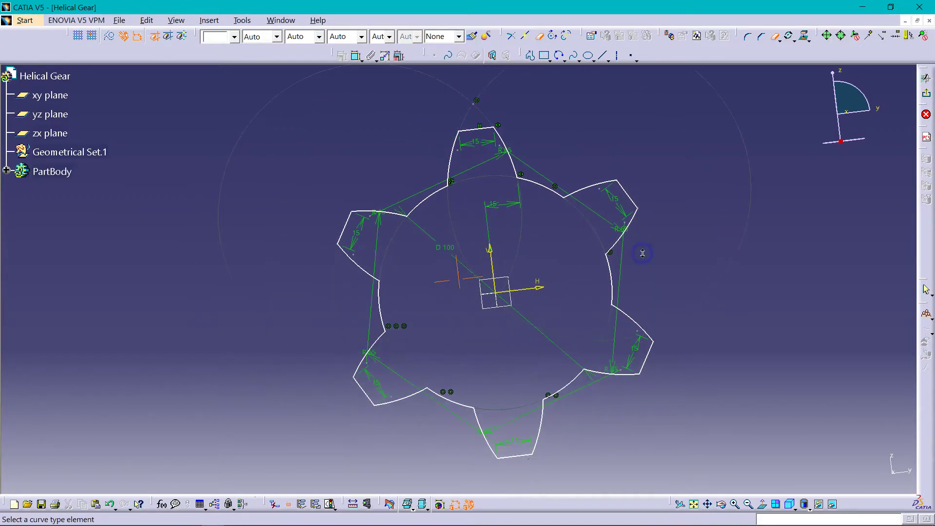
middle_drag(703, 177, 669, 171)
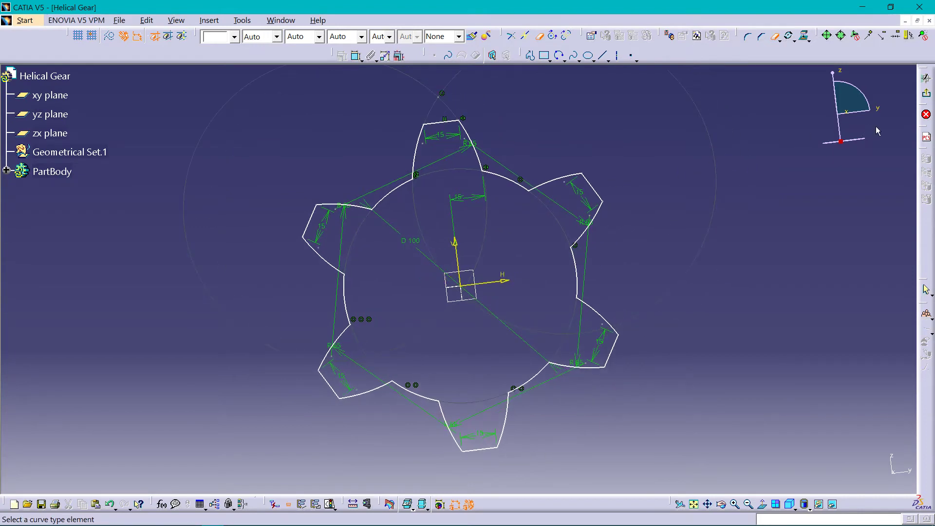
click(927, 93)
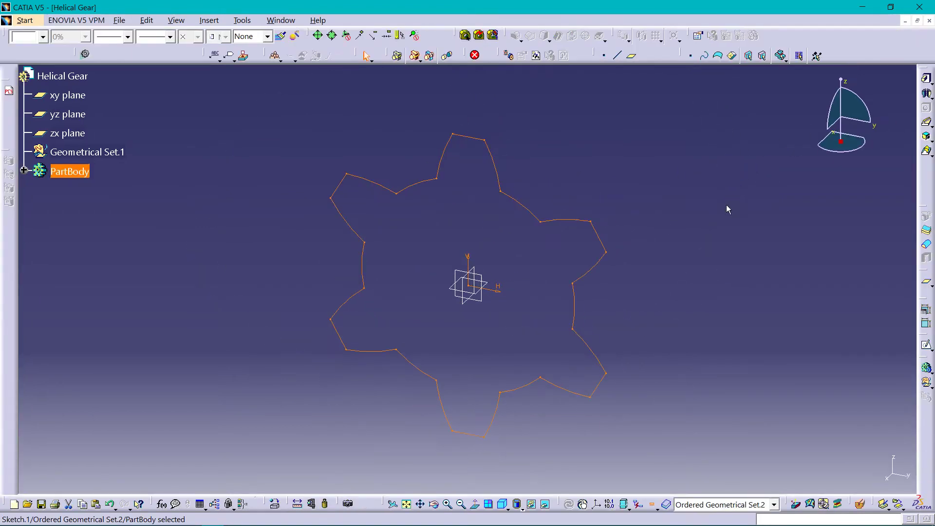
Step: Create a reference plane offset from the yz plane, in front of the gear profile
middle_drag(711, 220, 757, 195)
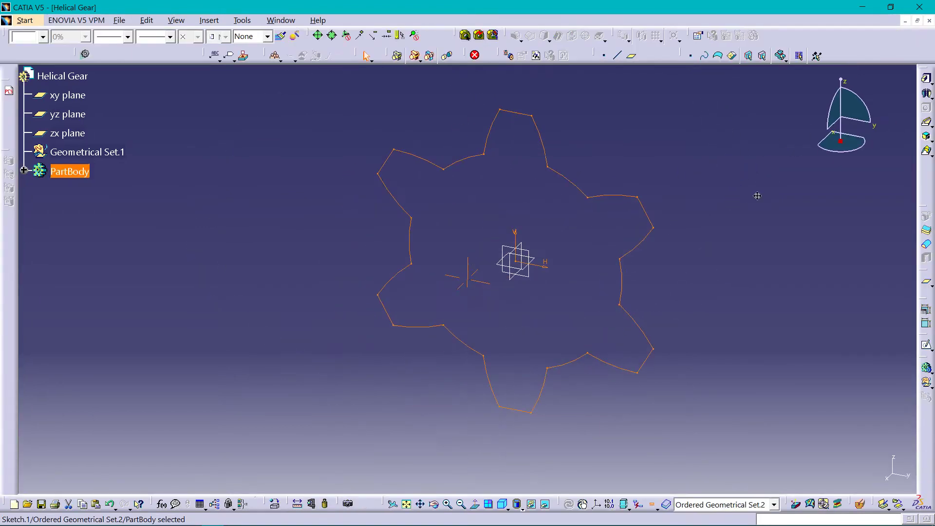
click(518, 161)
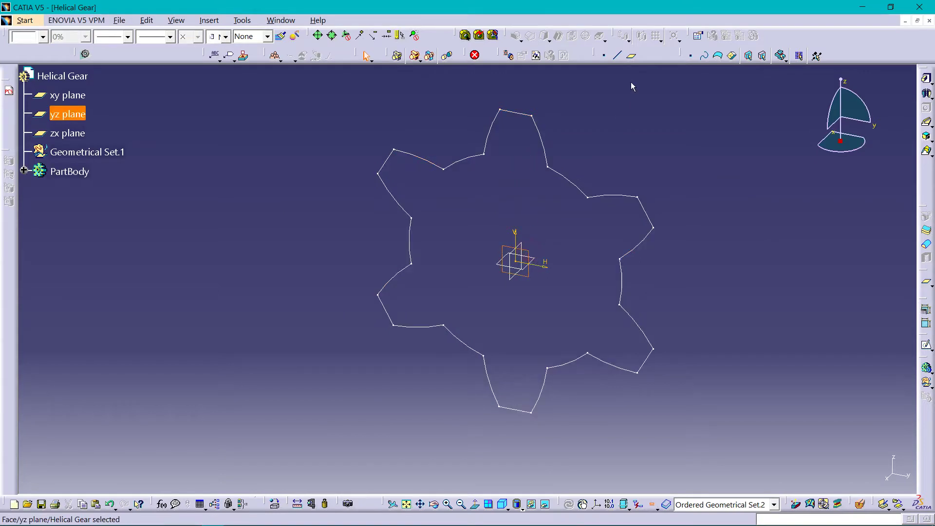
click(631, 55)
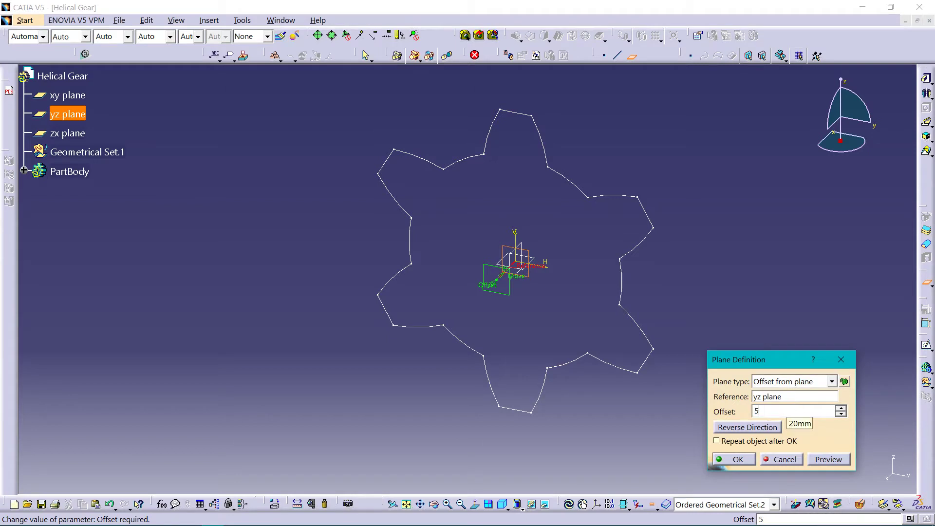
key(Return)
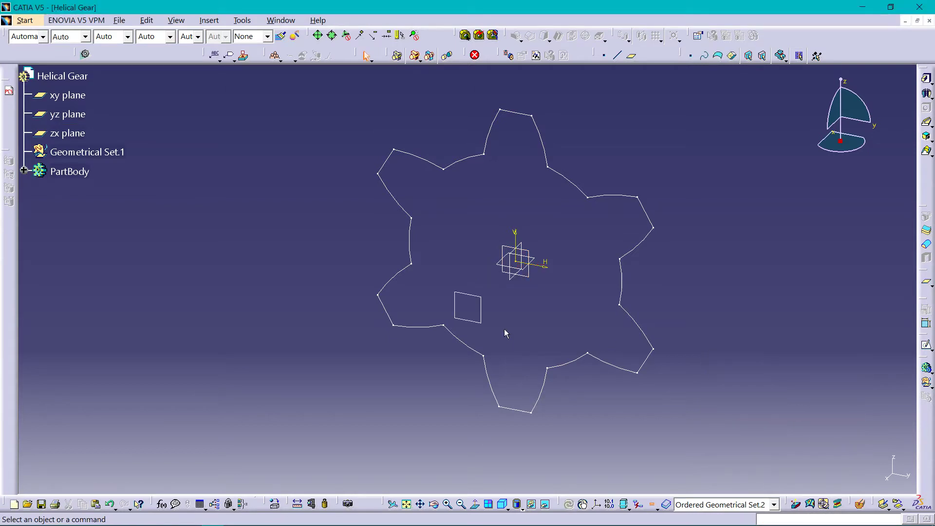
Step: Open a sketch on the offset plane and project the complete gear profile onto it
click(480, 307)
click(926, 345)
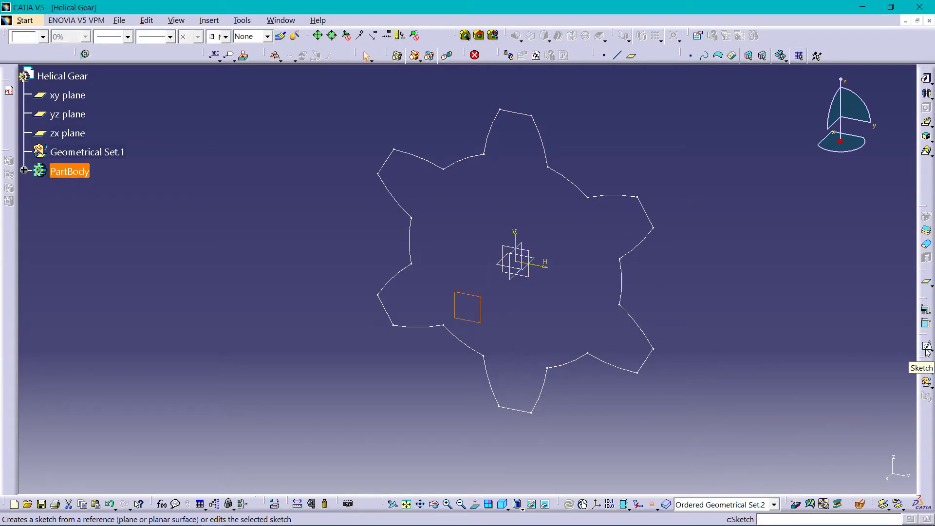
middle_drag(720, 255, 720, 265)
drag(282, 111, 613, 427)
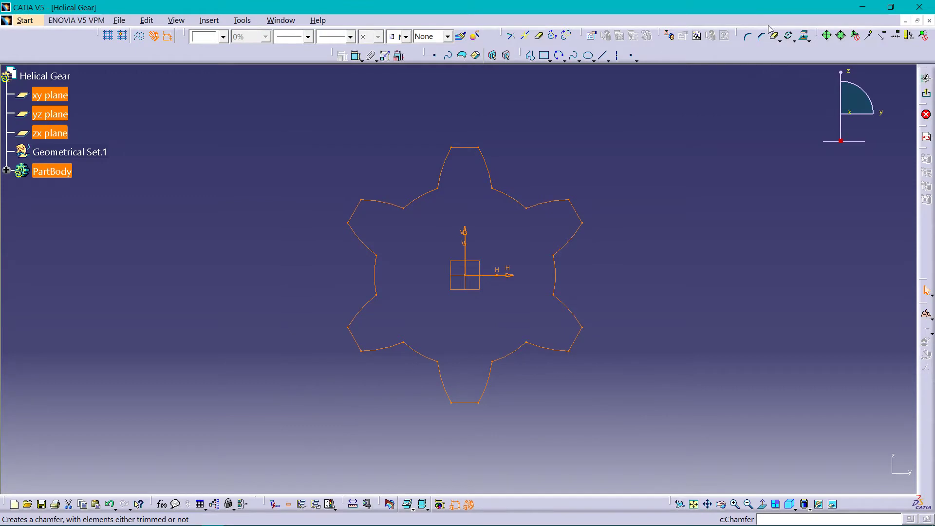
click(809, 40)
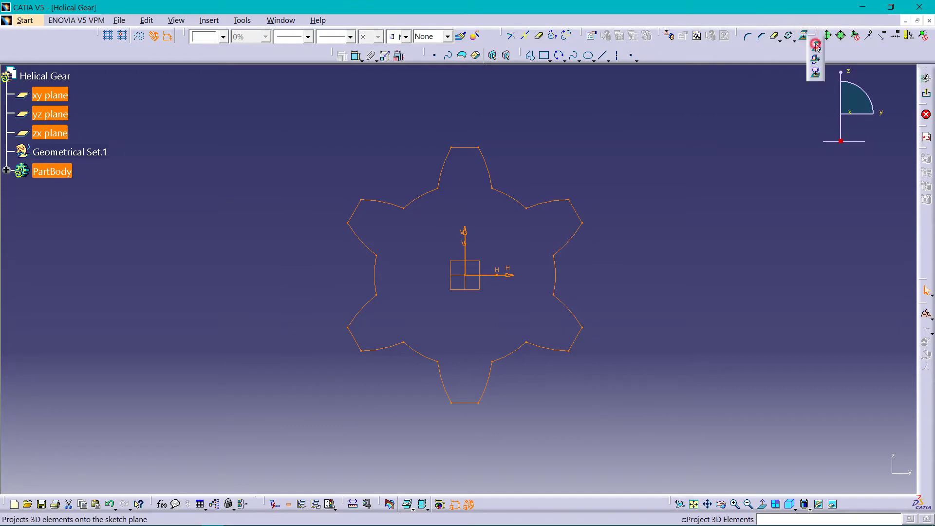
click(816, 46)
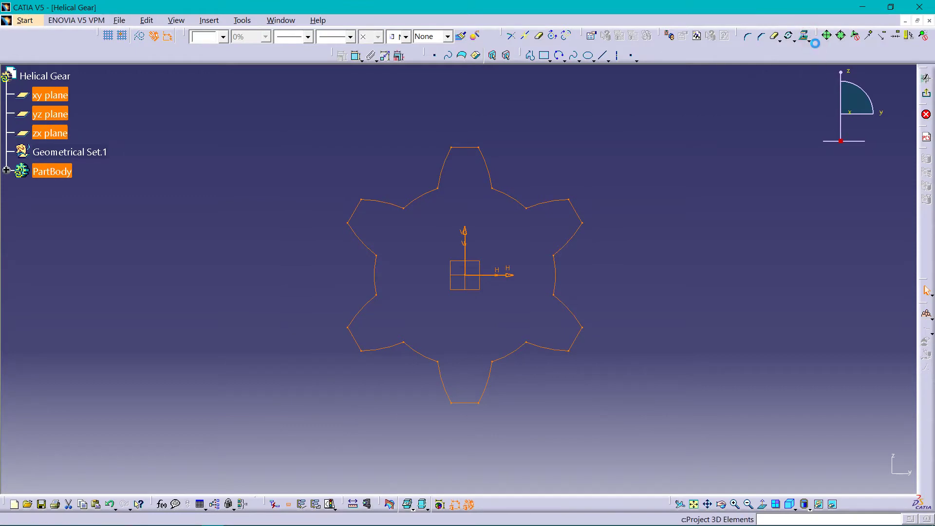
click(558, 204)
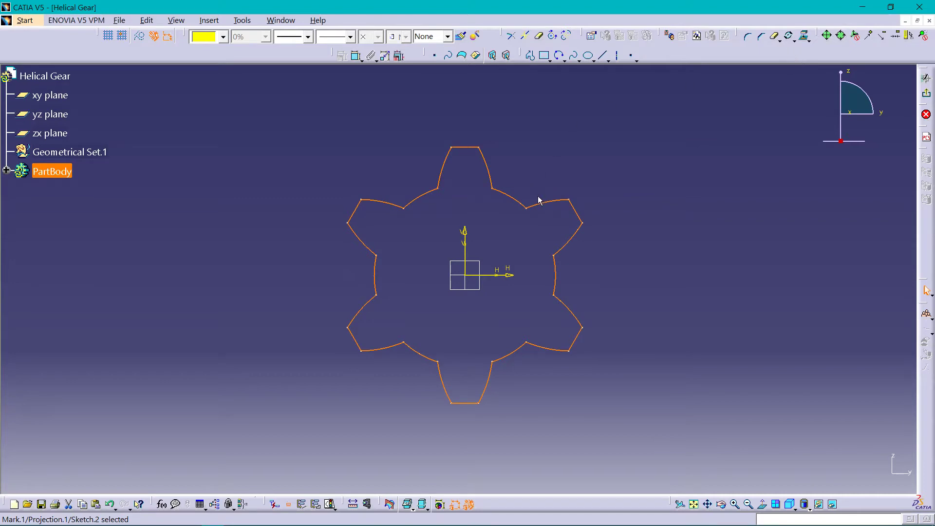
Step: Scale the projected gear profile about the origin by 0.75 in duplicate mode
click(808, 41)
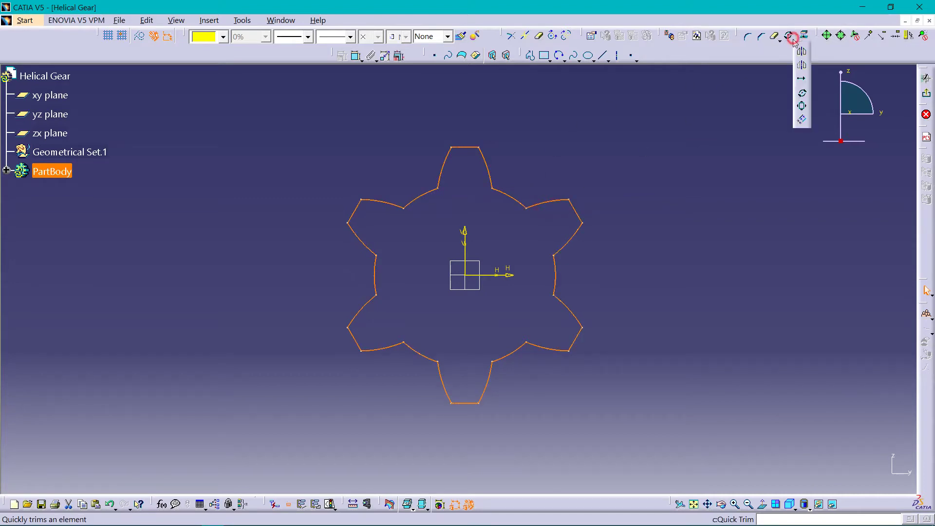
click(801, 106)
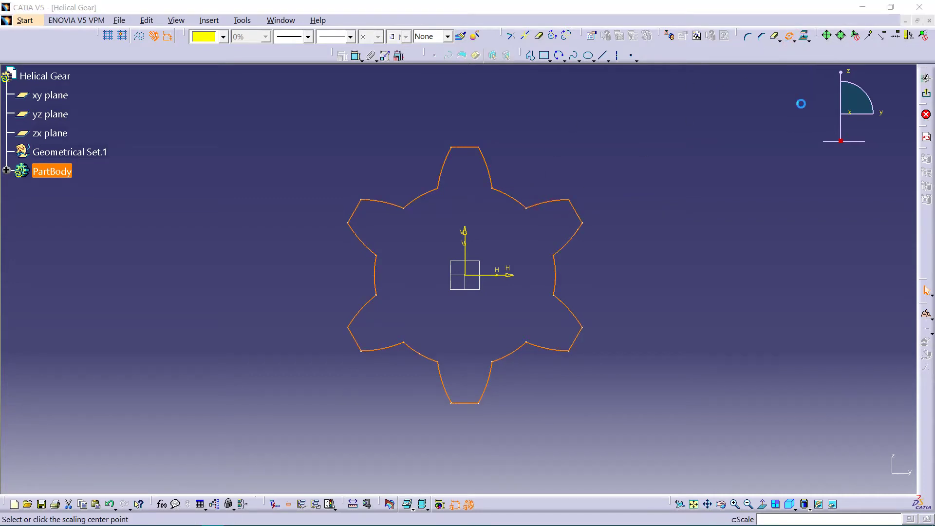
click(465, 275)
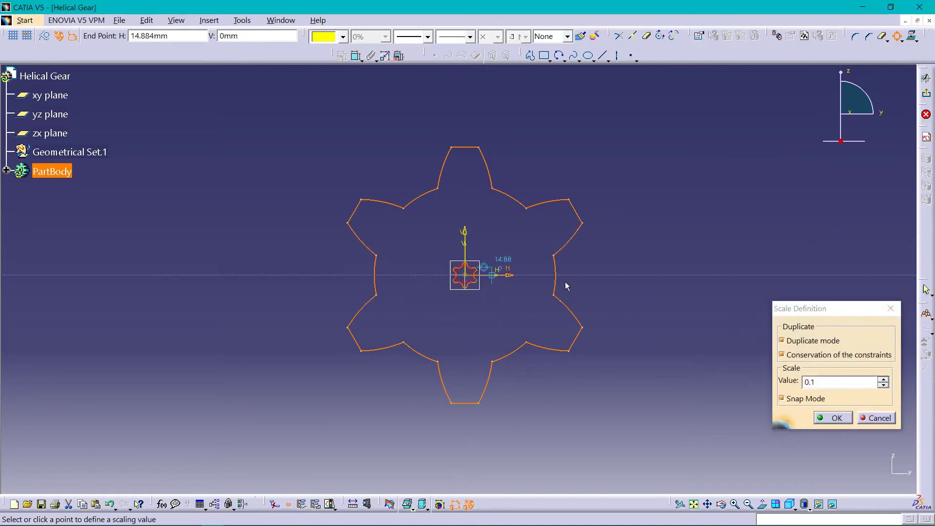
double_click(816, 384)
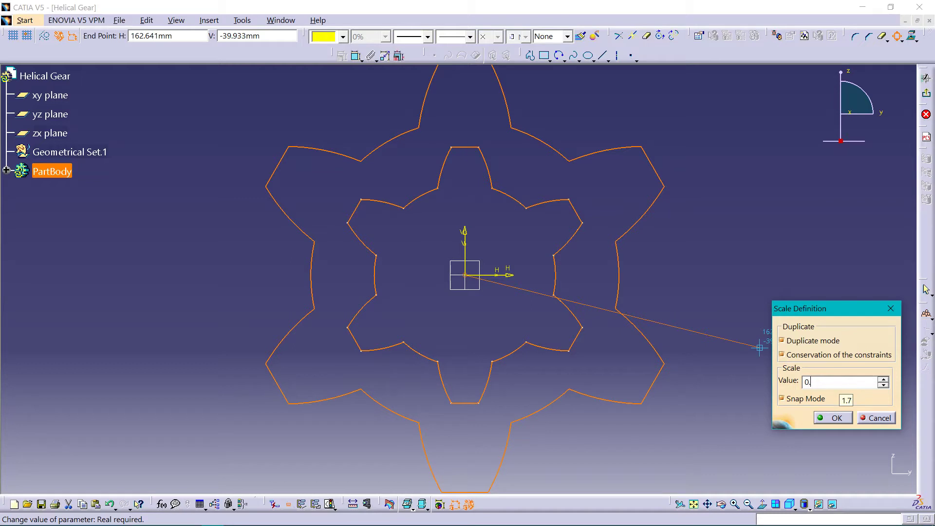
text(0.75)
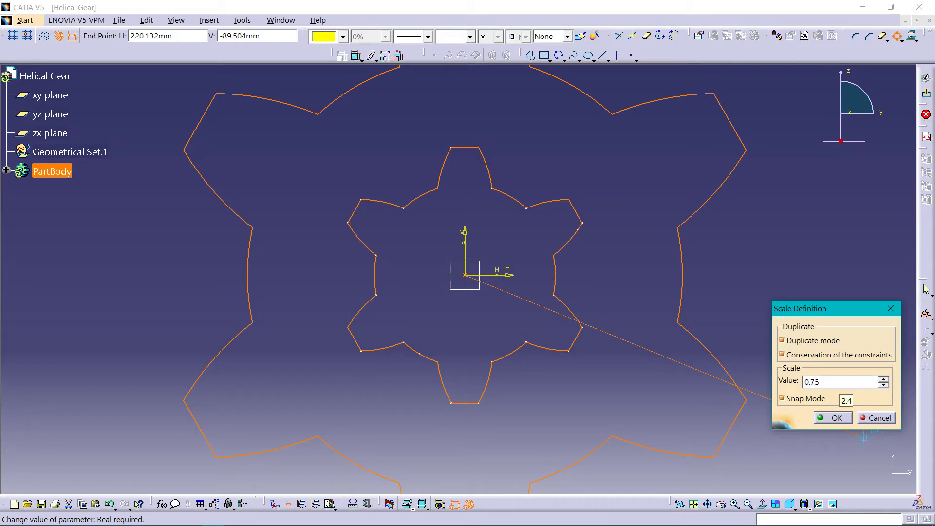
click(837, 418)
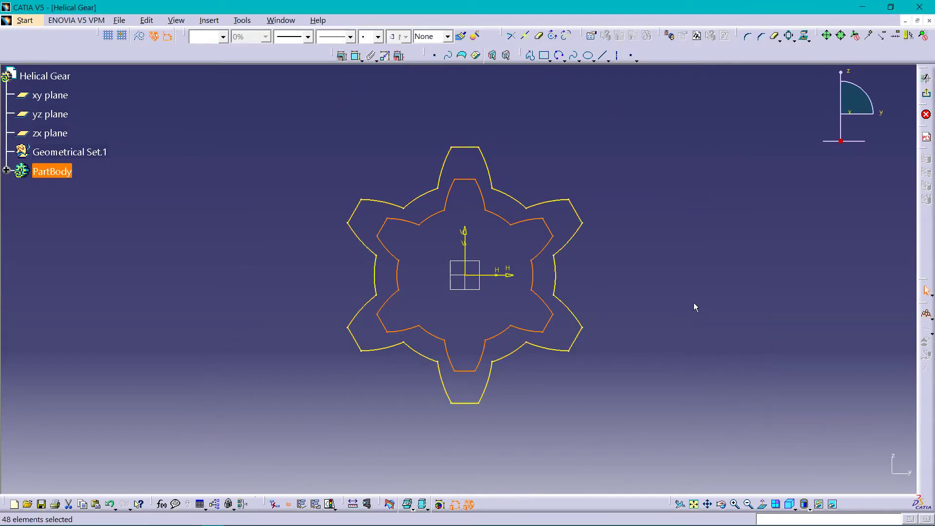
Step: Delete the full-size projected profile from the sketch, keeping the scaled copy
click(557, 203)
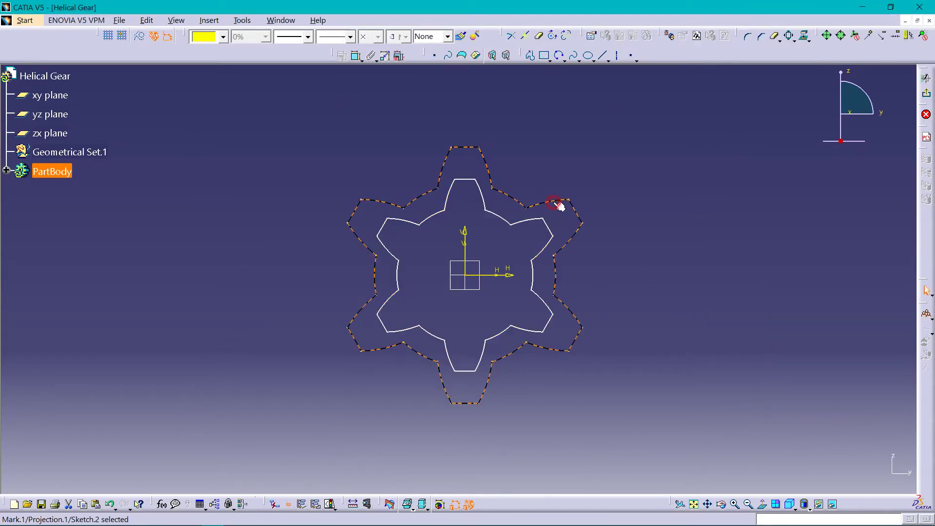
right_click(557, 204)
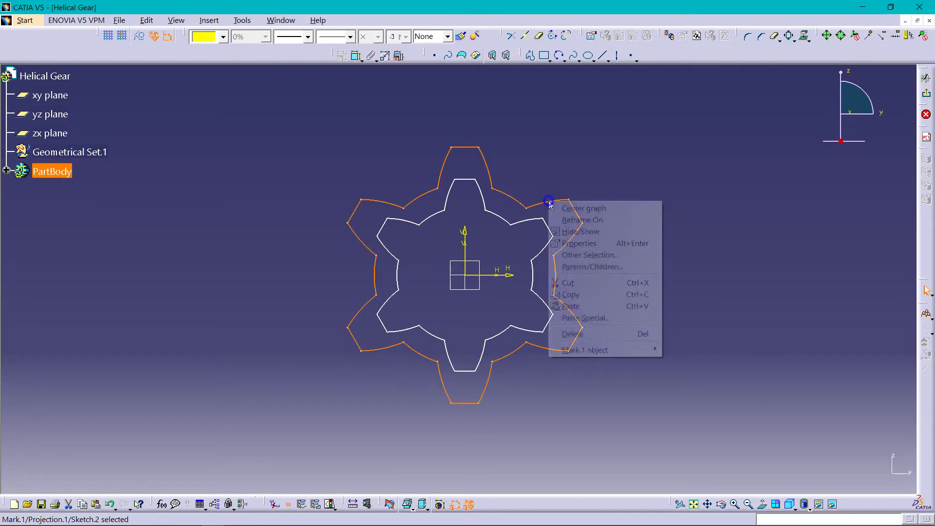
click(578, 335)
middle_drag(581, 338, 465, 265)
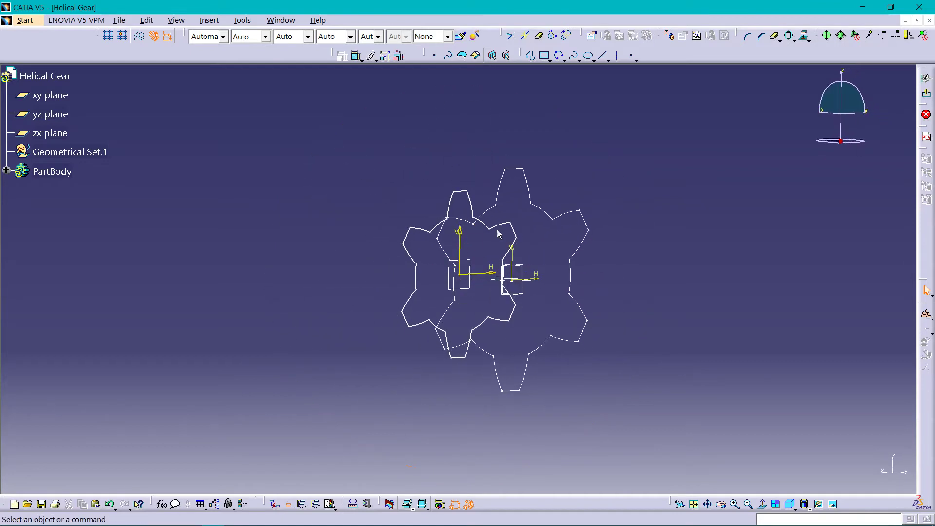
middle_drag(513, 314, 630, 350)
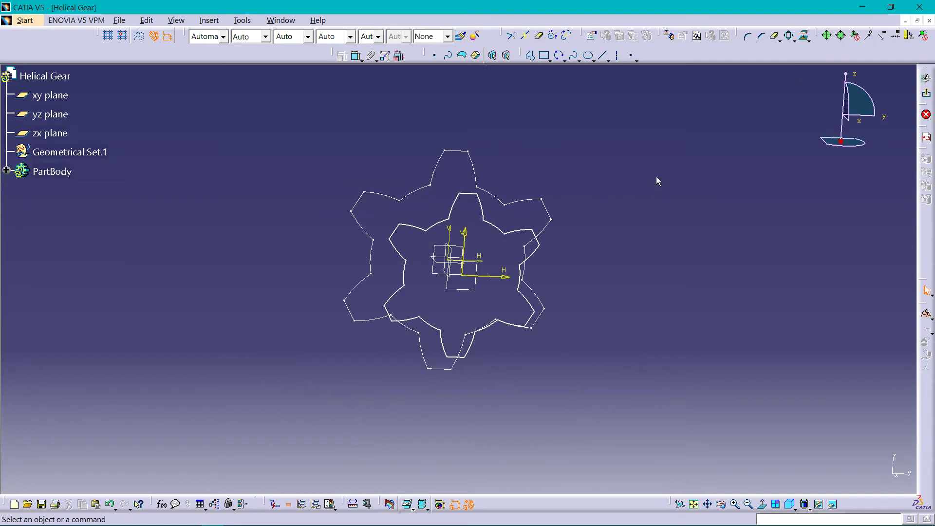
Step: Rotate the scaled gear profile about the origin by 15 degrees with duplicate mode turned off
click(763, 505)
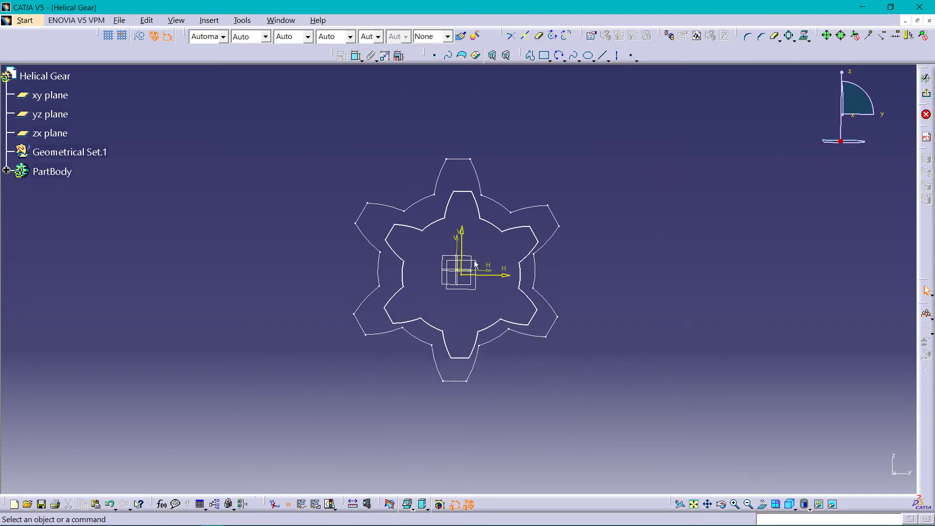
drag(333, 156, 575, 395)
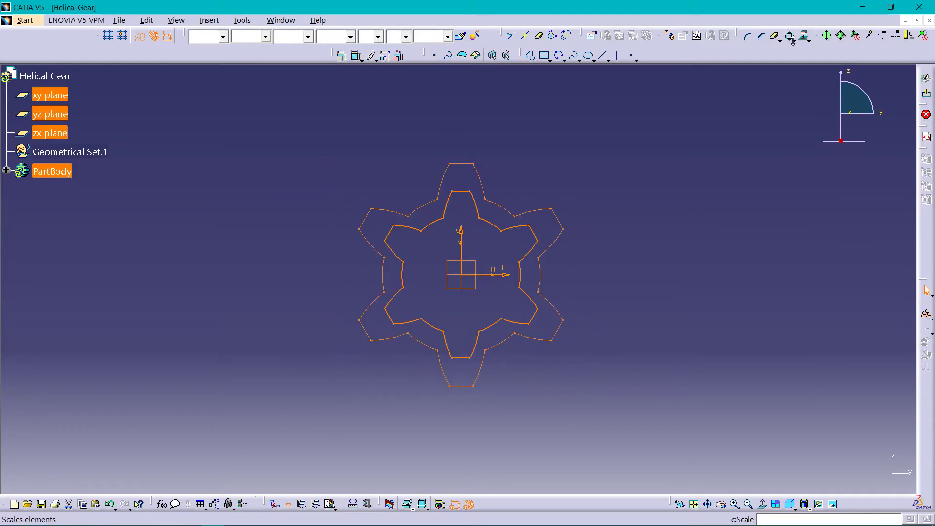
click(809, 40)
click(803, 96)
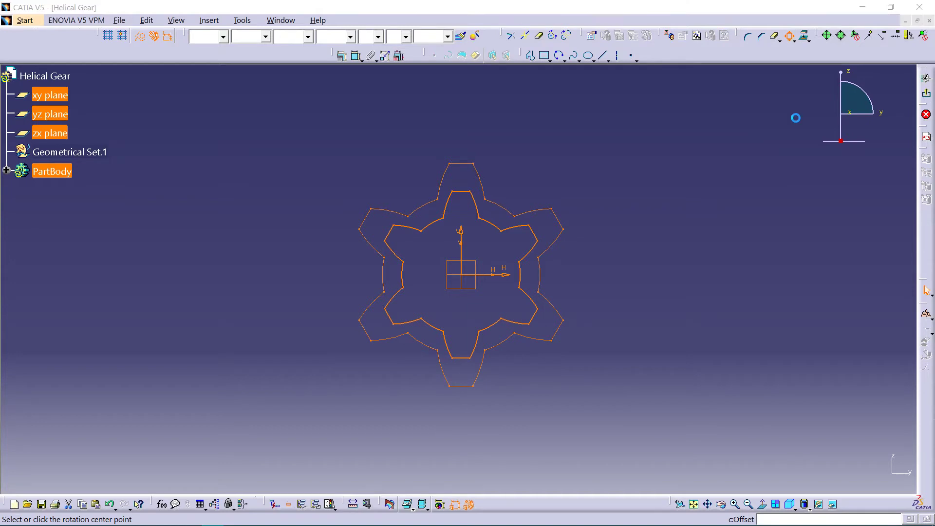
click(465, 277)
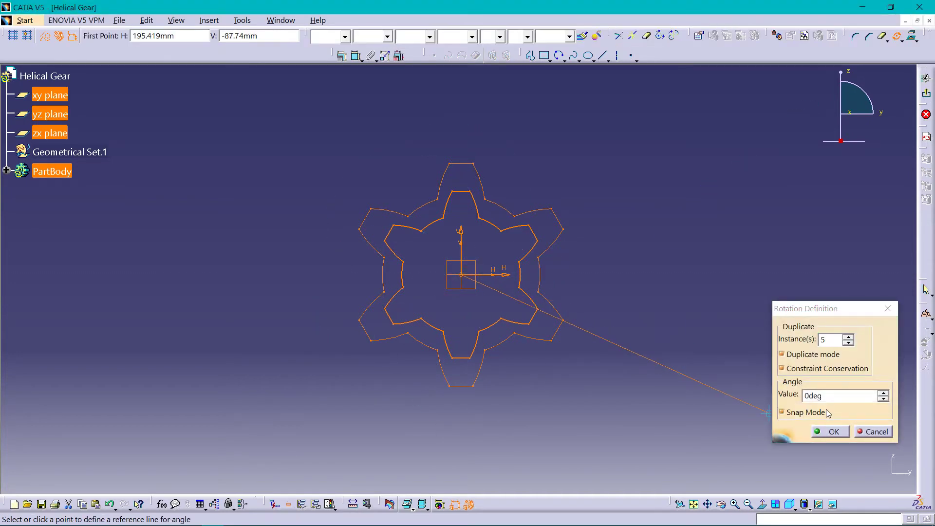
click(782, 355)
click(827, 396)
click(826, 395)
text(15)
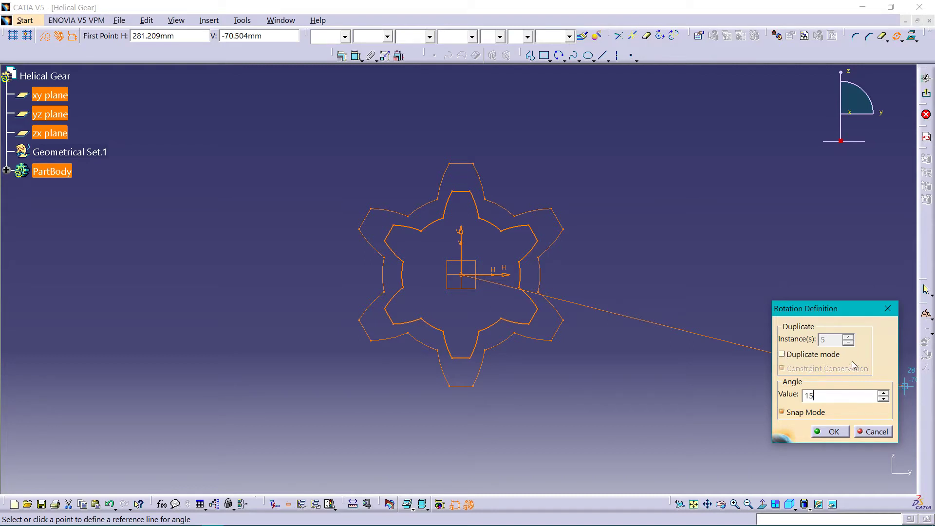
click(830, 432)
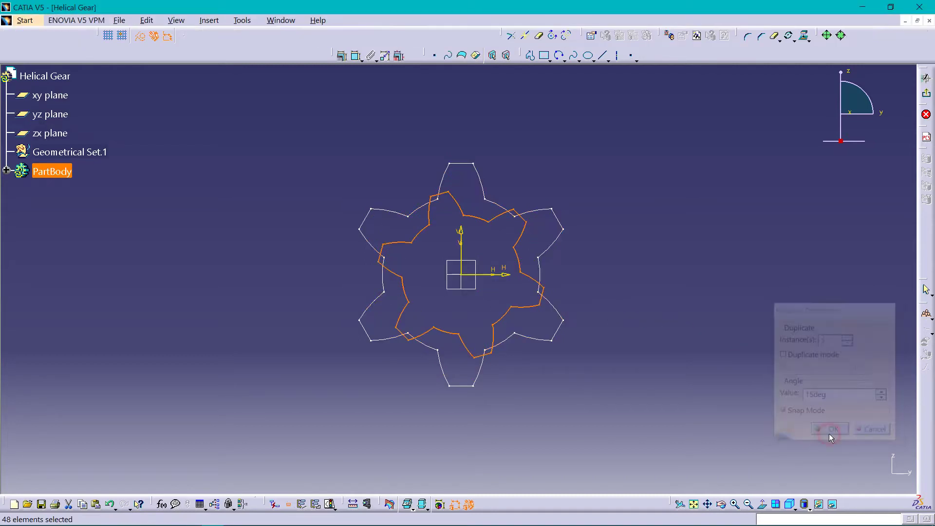
click(642, 330)
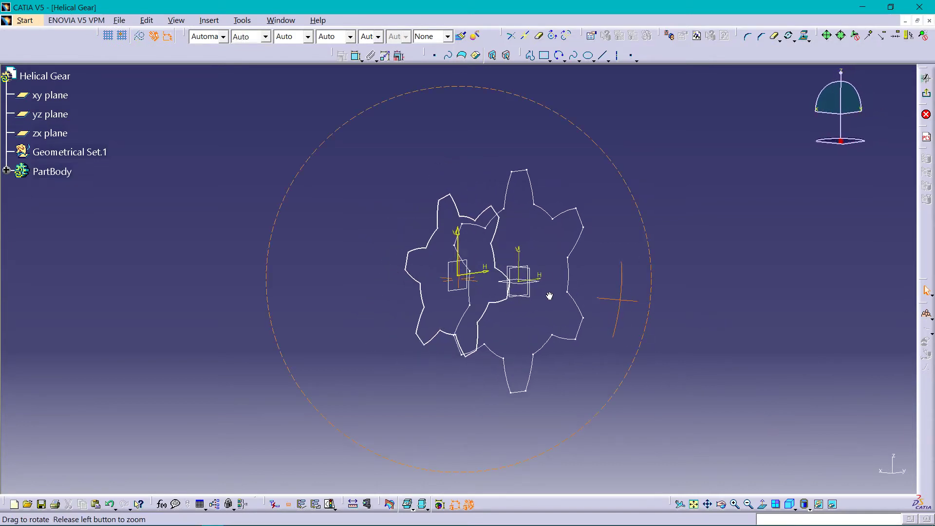
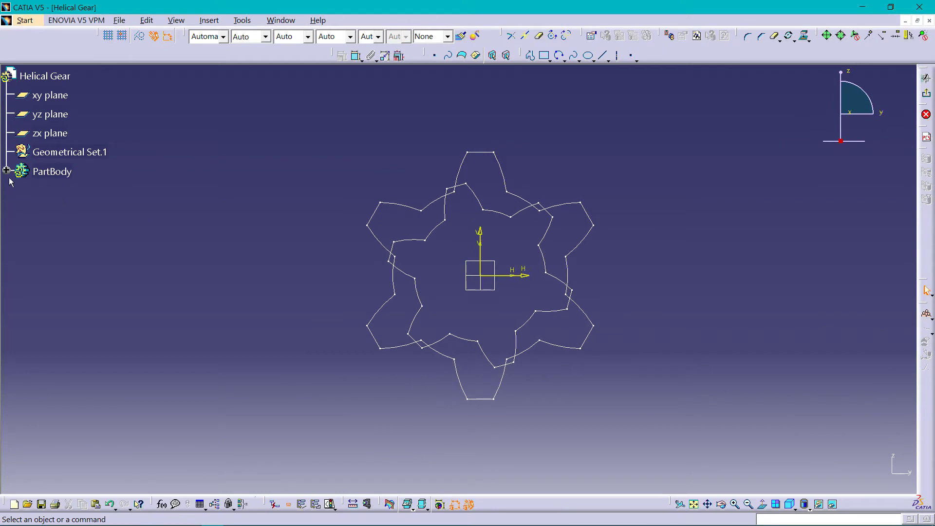
Step: Project the full gear profile of Sketch.1 onto the current sketch
click(6, 170)
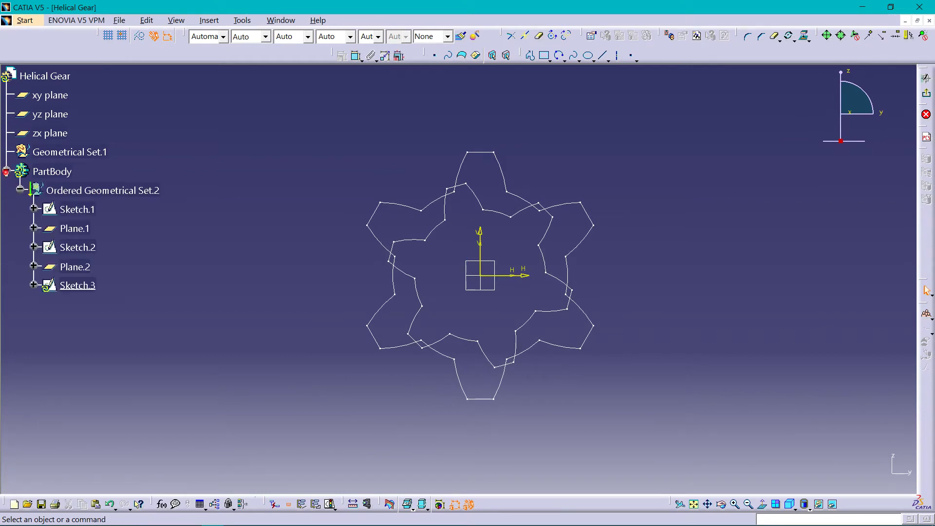
double_click(68, 211)
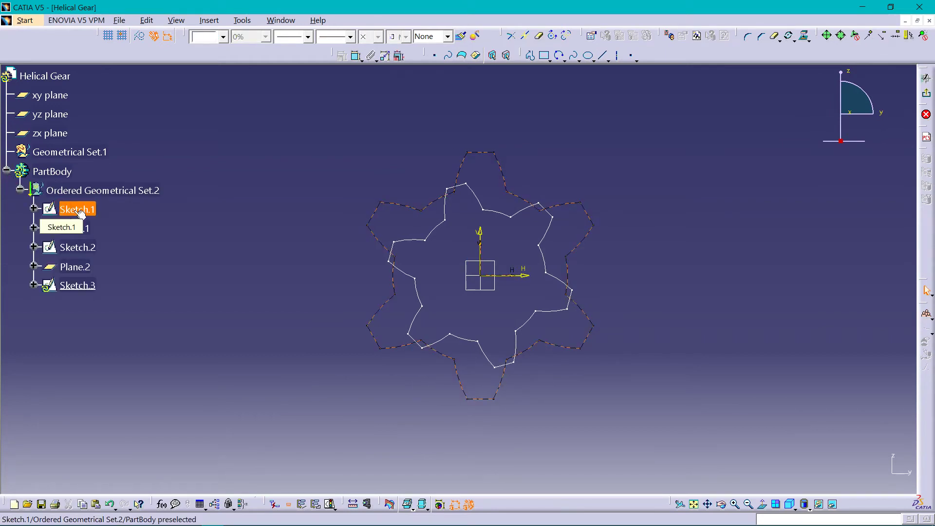
click(68, 211)
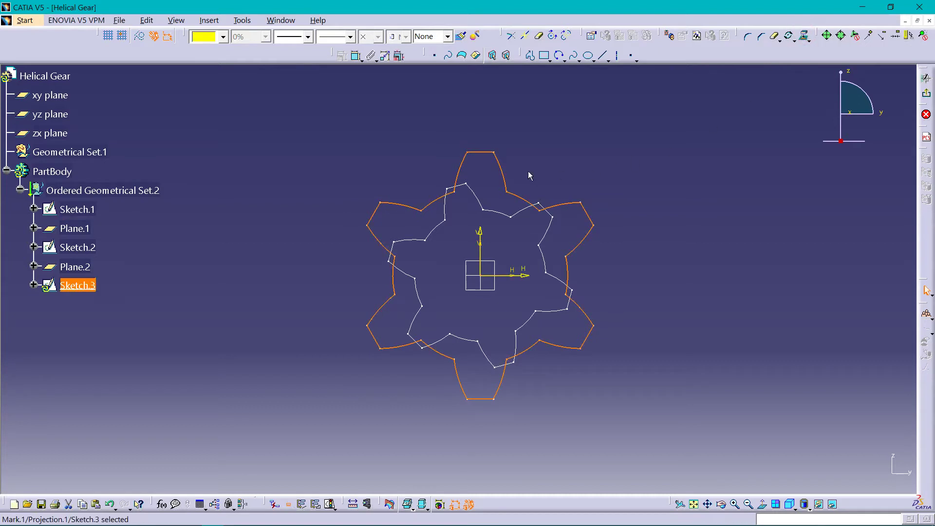
Step: Scale the projected gear profile about the origin by 0.5 in duplicate mode
click(808, 41)
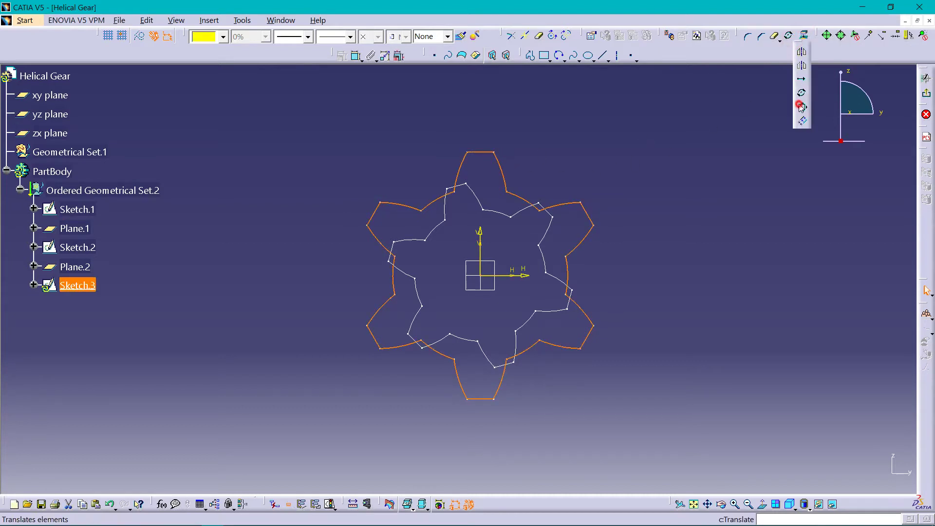
click(802, 106)
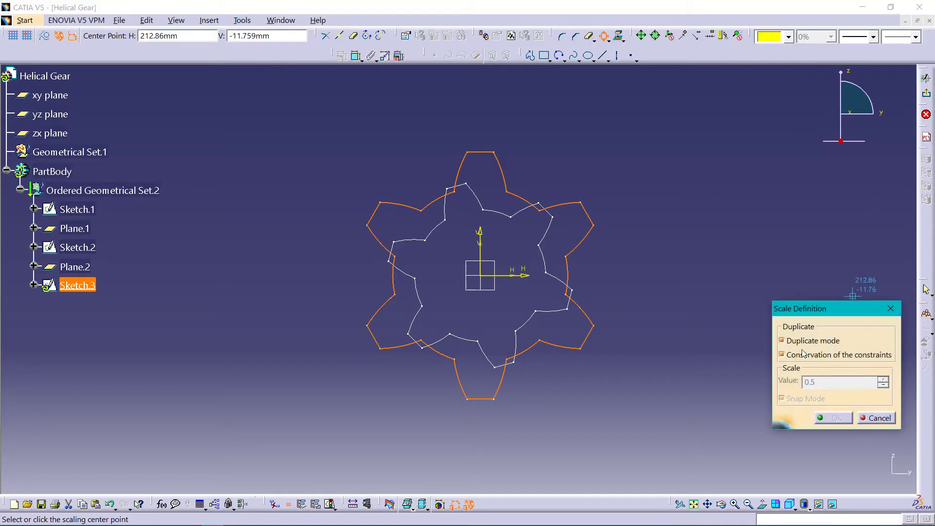
click(480, 276)
click(826, 379)
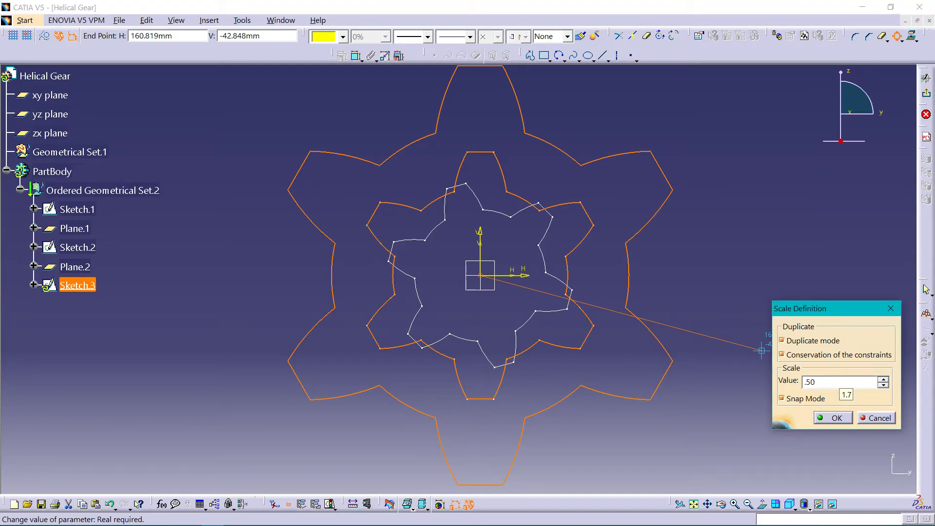
key(Return)
click(781, 304)
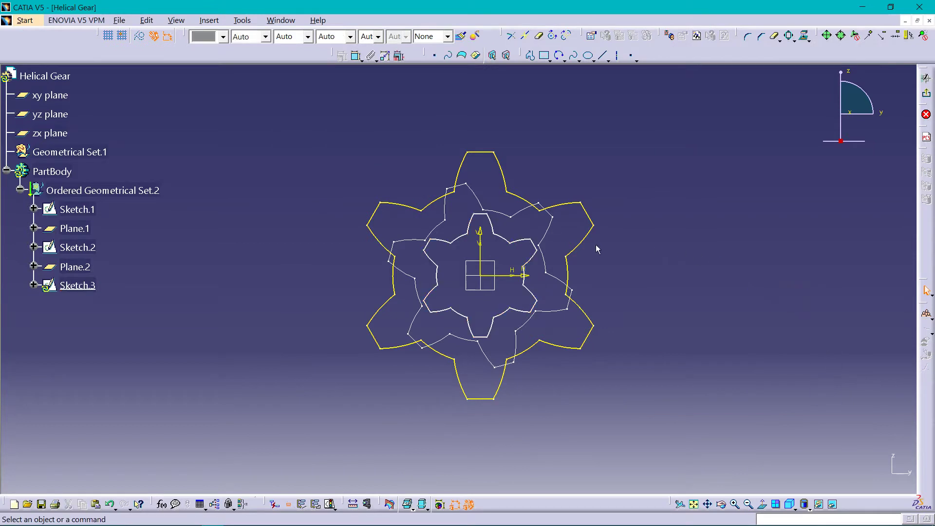
Step: Delete the full-size projected profile from Sketch.3, keeping the half-size copy
click(588, 235)
right_click(588, 237)
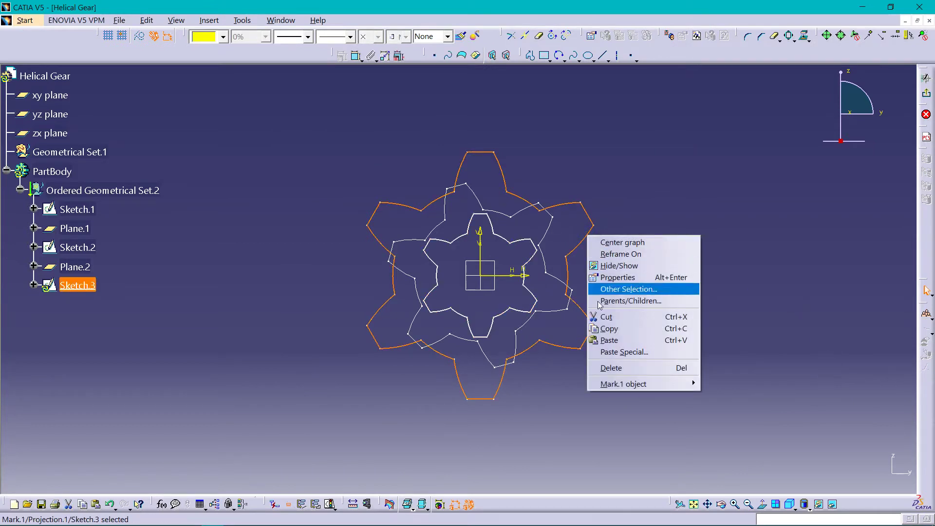
click(609, 367)
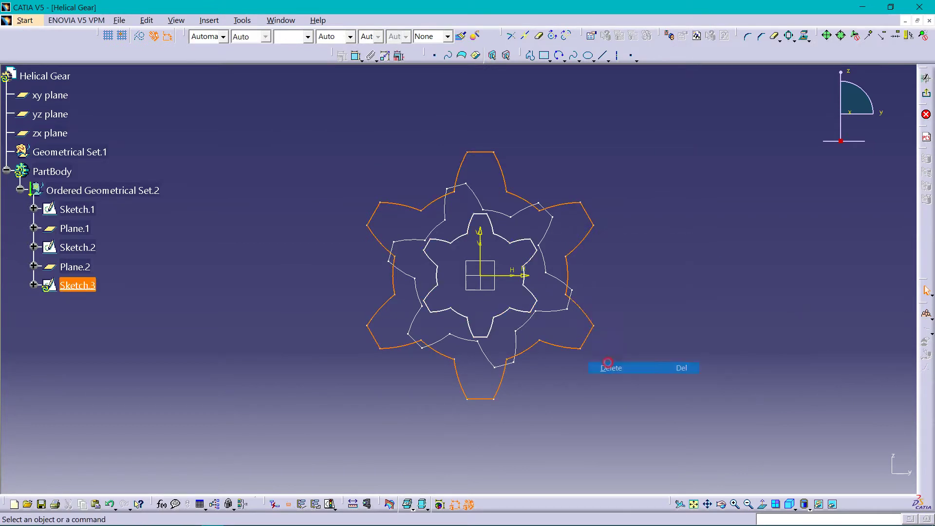
Step: Rotate the half-size gear profile about the origin by 30 degrees without duplicating it, and exit the sketch
mouse_move(643, 288)
middle_down()
mouse_move(647, 275)
mouse_move(533, 242)
mouse_move(501, 259)
mouse_move(595, 278)
middle_up()
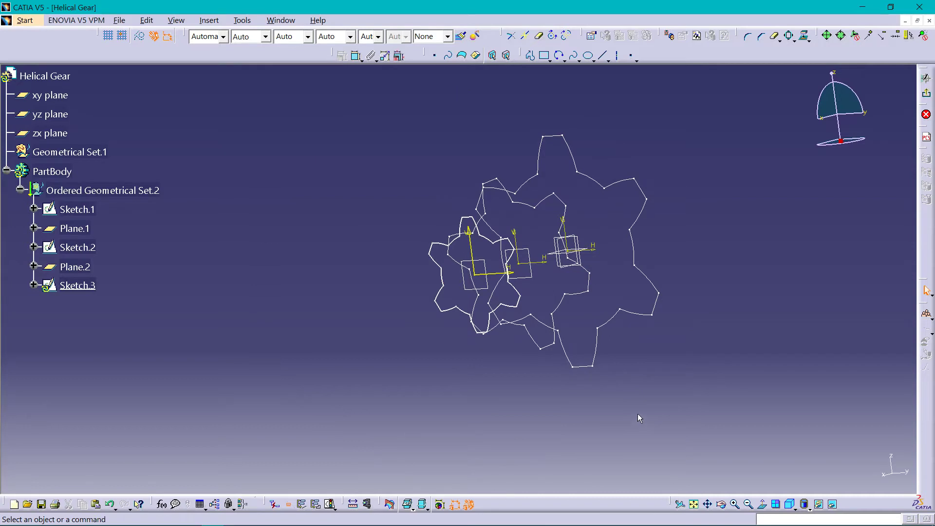
middle_drag(591, 373, 480, 327)
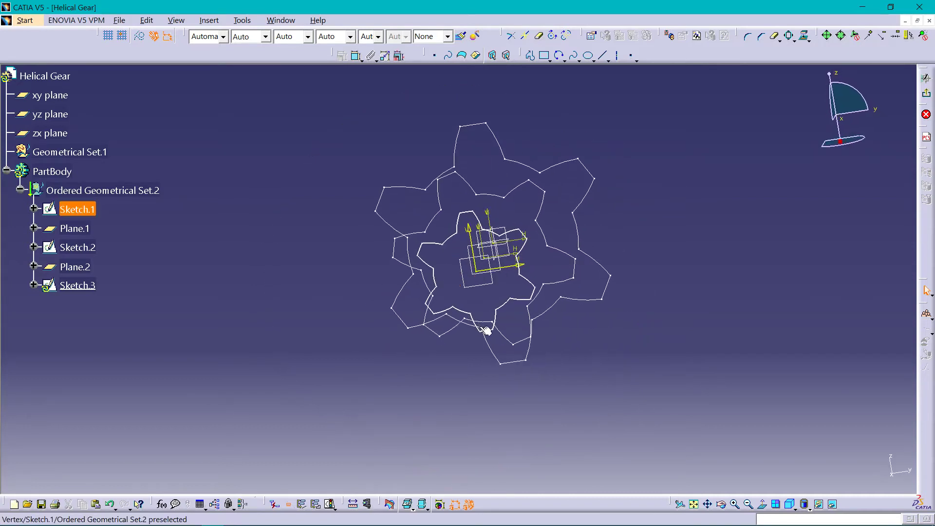
click(762, 505)
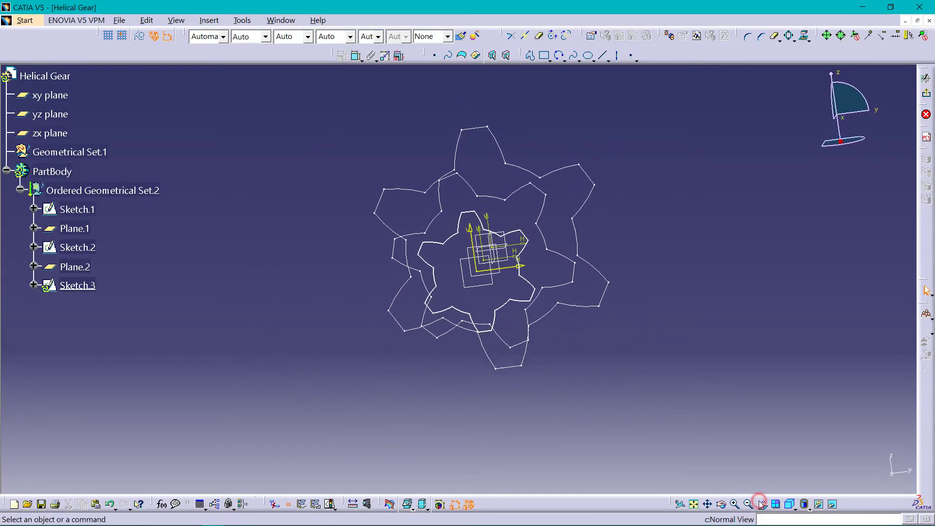
drag(395, 187, 552, 368)
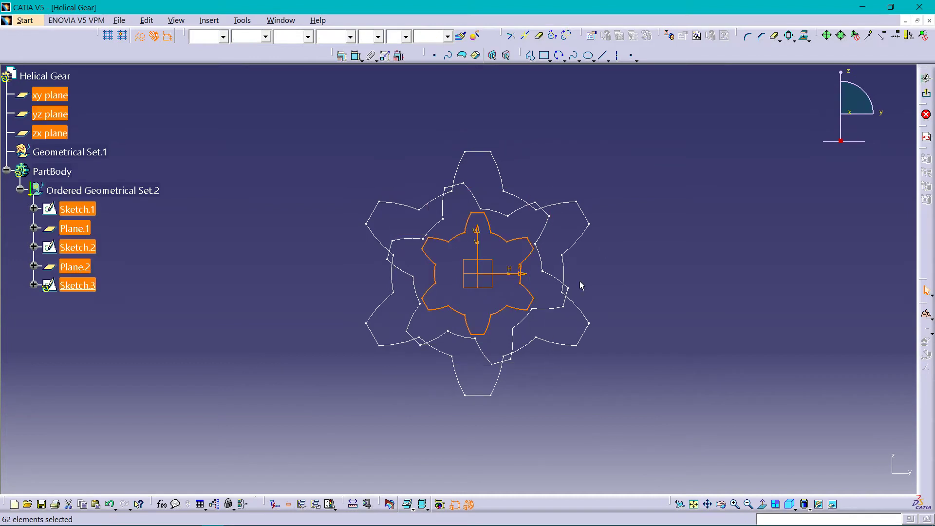
click(797, 42)
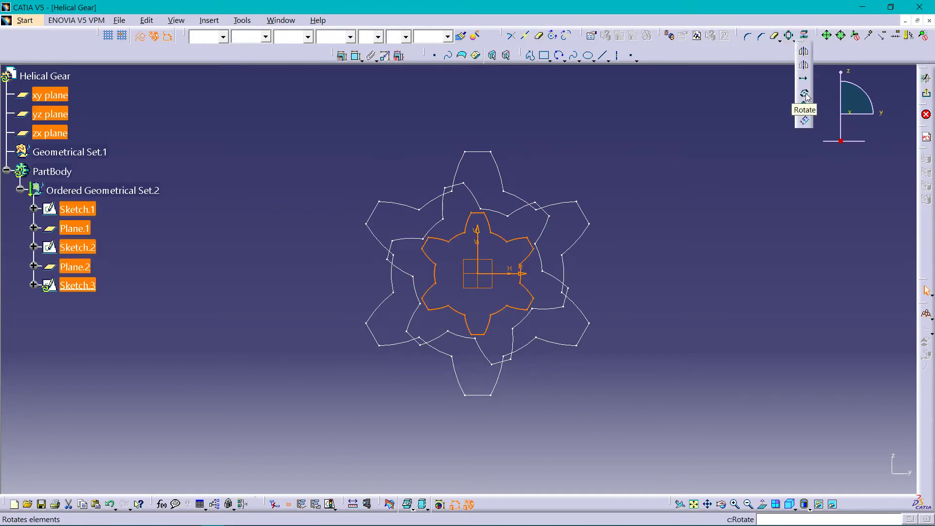
click(805, 92)
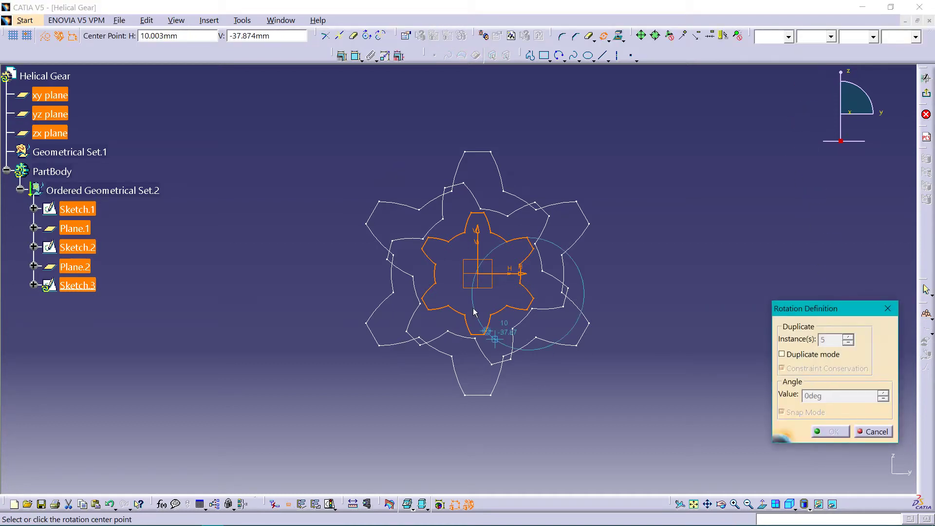
click(478, 273)
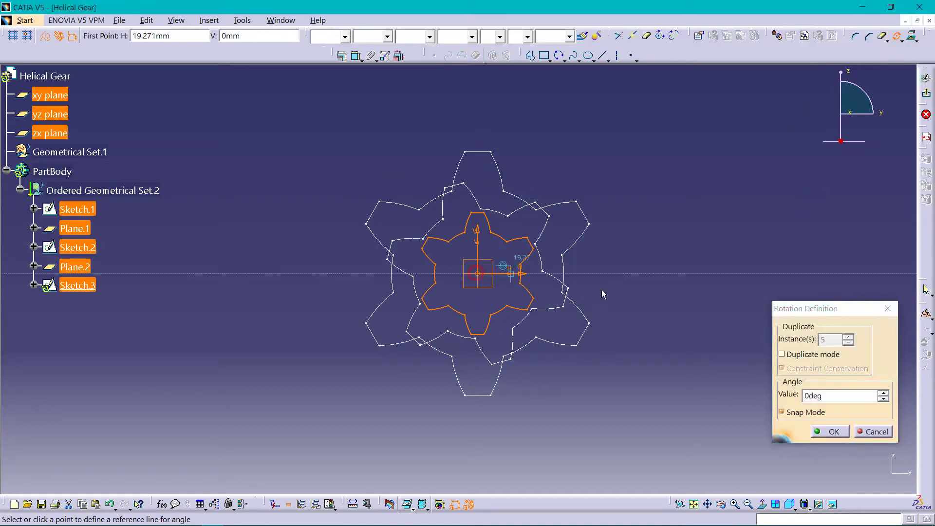
click(845, 403)
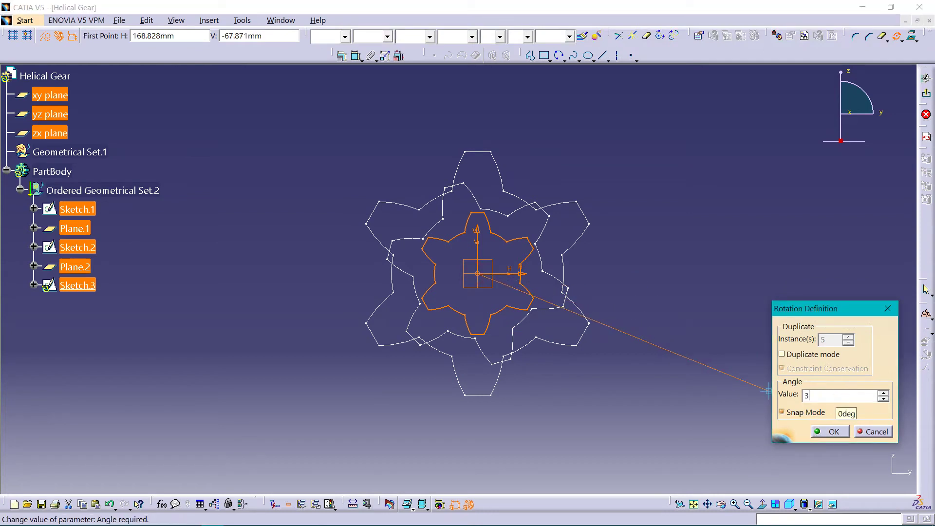
click(828, 432)
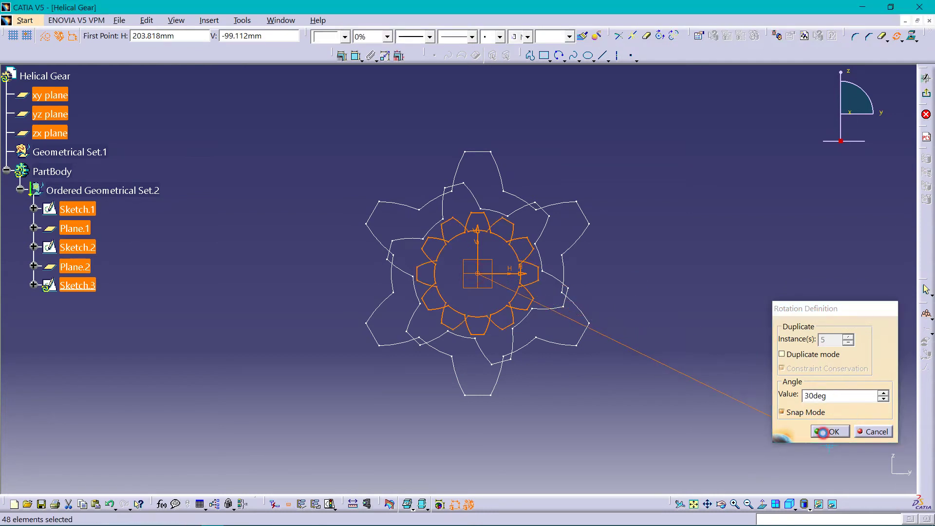
middle_drag(707, 286, 516, 337)
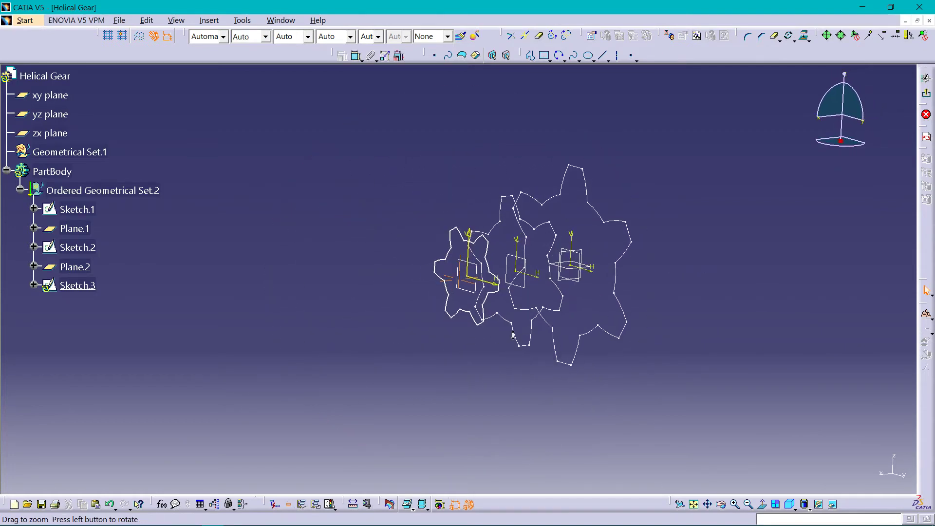
click(926, 115)
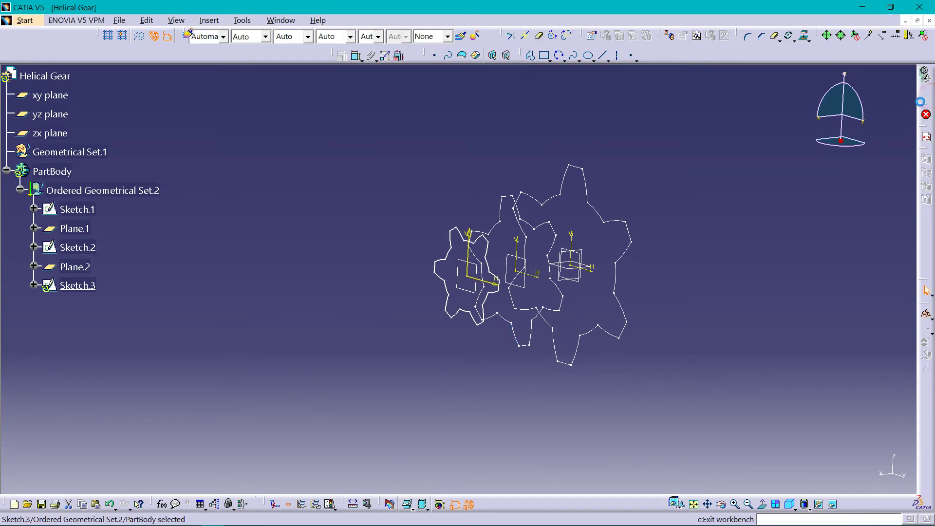
click(854, 199)
Step: Create a multi-sections solid through Sketch.1, Sketch.2 and Sketch.3, from the largest gear profile to the smallest
mouse_move(854, 198)
middle_down()
mouse_move(712, 267)
mouse_move(735, 248)
mouse_move(678, 240)
mouse_move(578, 284)
mouse_move(626, 218)
mouse_move(654, 237)
middle_up()
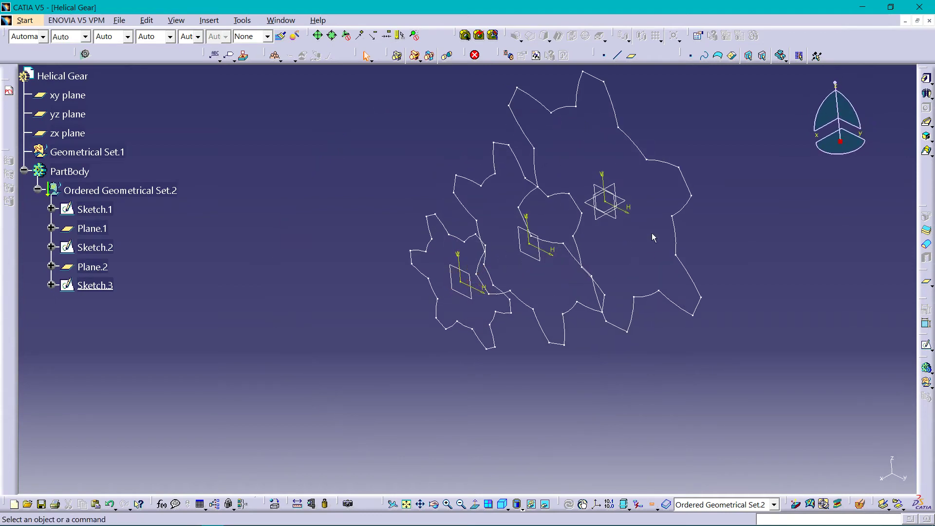
click(926, 151)
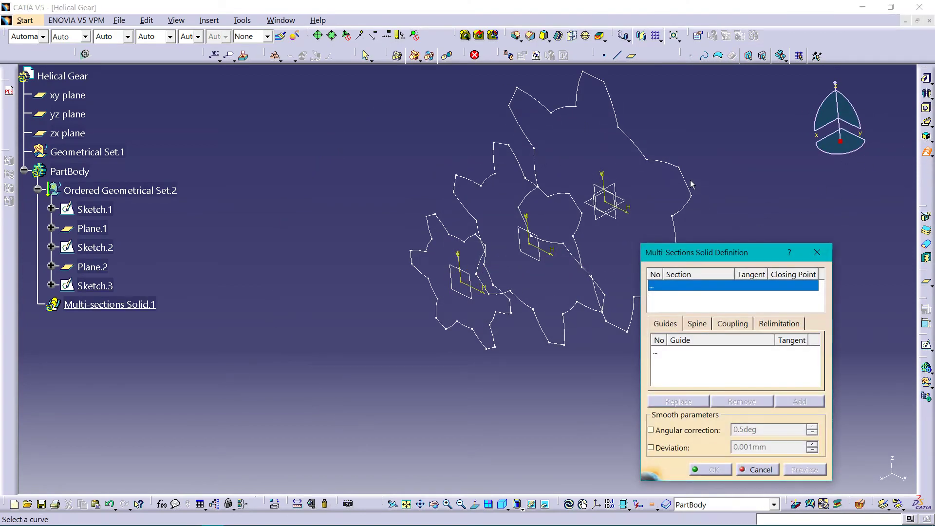
click(691, 193)
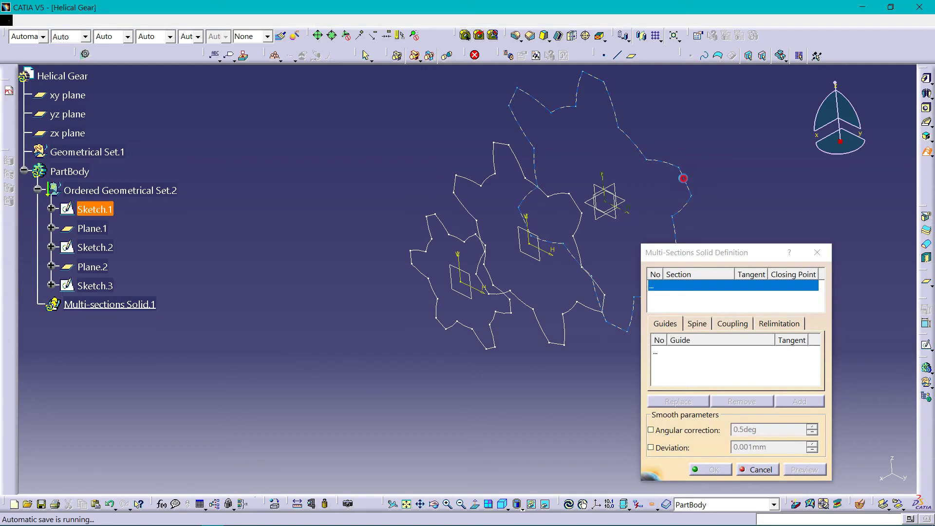
click(579, 204)
click(472, 246)
mouse_move(495, 213)
middle_down()
mouse_move(433, 281)
mouse_move(418, 265)
middle_up()
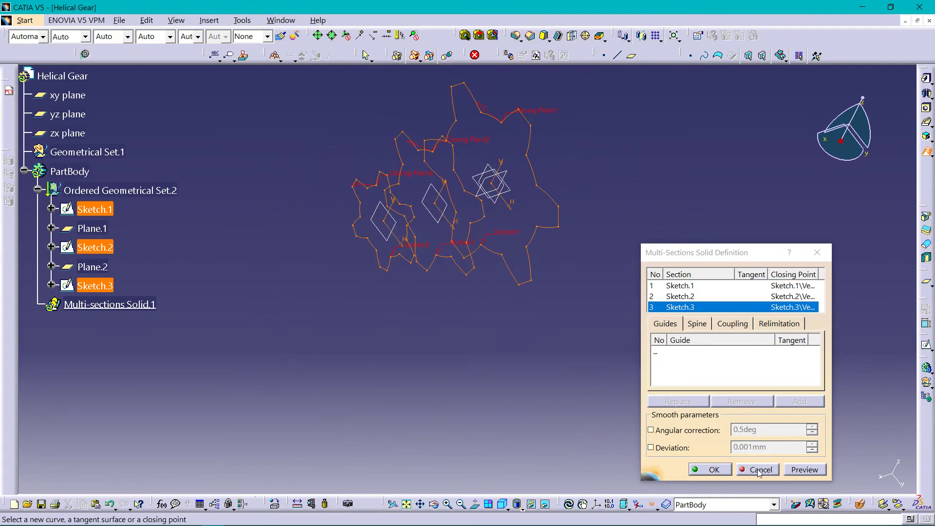
click(794, 471)
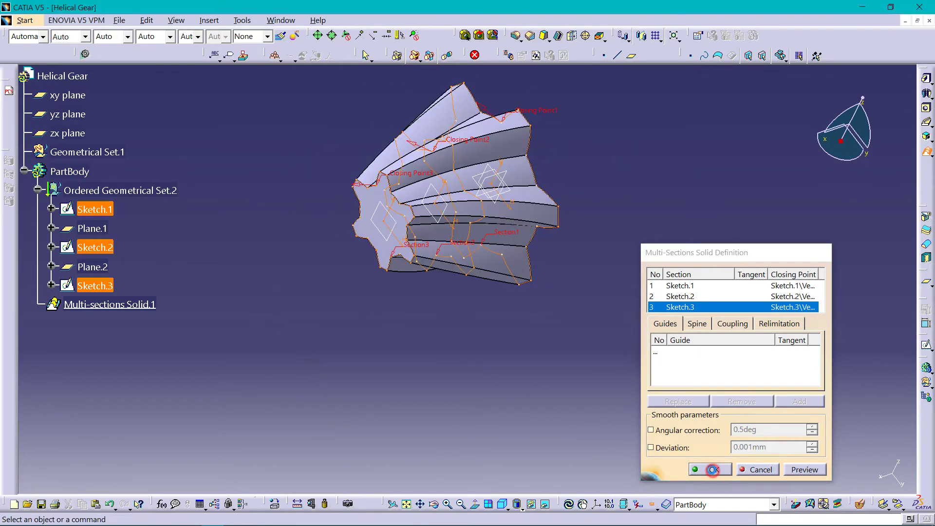
click(714, 470)
Step: Open a new sketch on the xy plane for the shaft behind the gear's large end
middle_drag(350, 270, 530, 237)
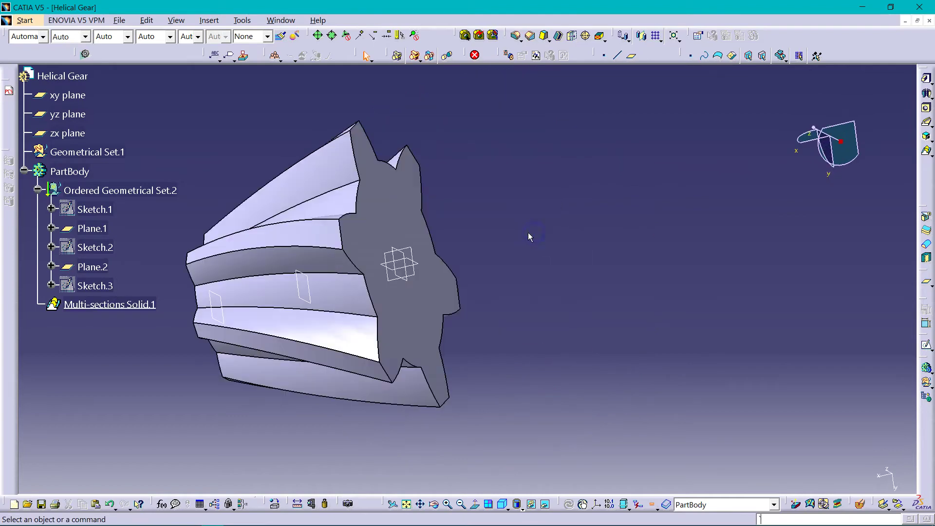
mouse_move(439, 199)
middle_down()
mouse_move(427, 211)
mouse_move(423, 200)
middle_up()
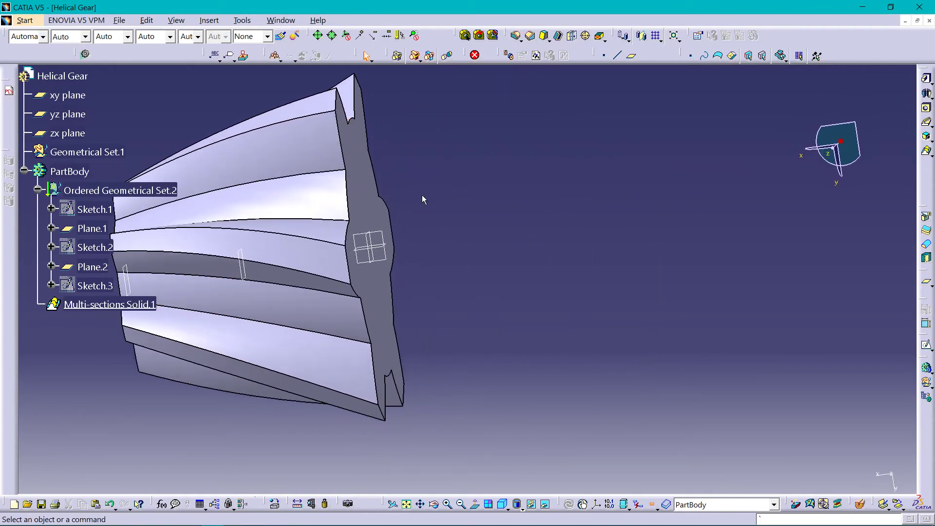
click(379, 235)
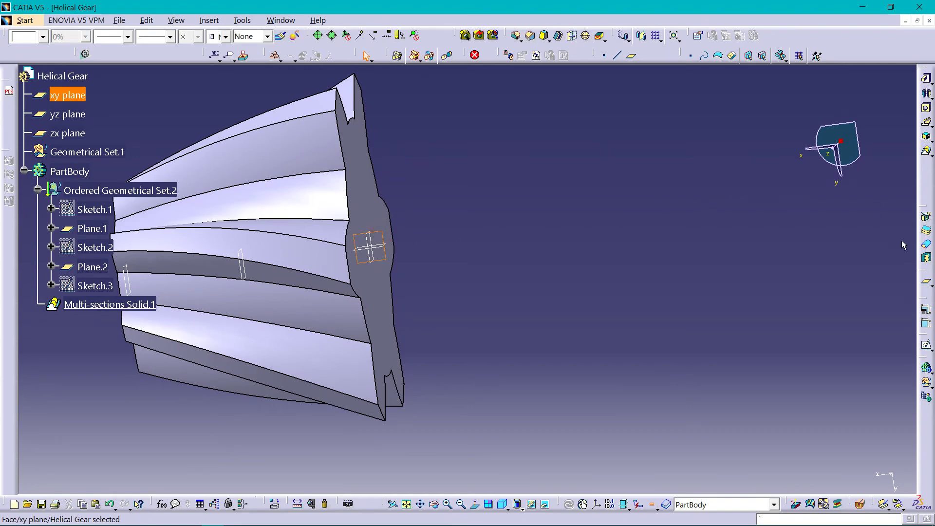
click(926, 344)
middle_drag(755, 297, 711, 245)
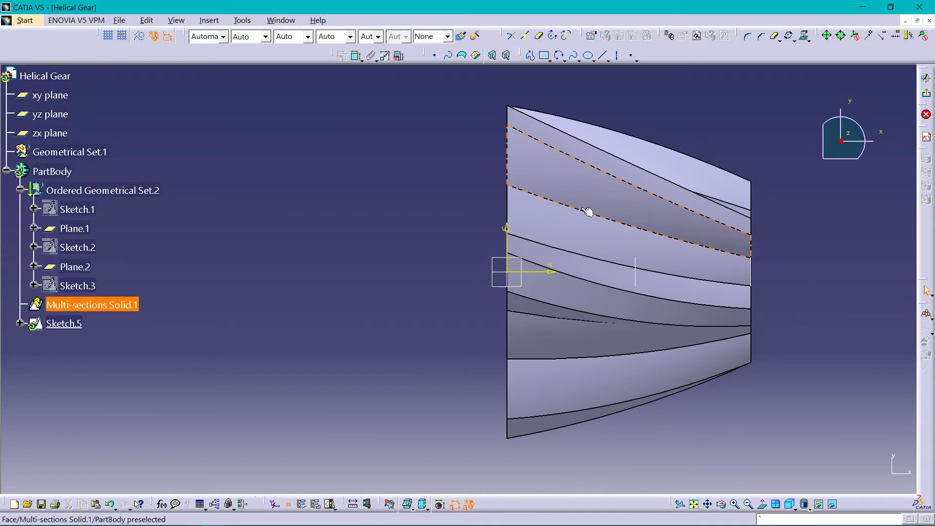
Step: Sketch a closed stepped shaft half-profile from the origin behind the large end, with a groove, a collar about 33 mm high, a long recess and an end collar
click(531, 55)
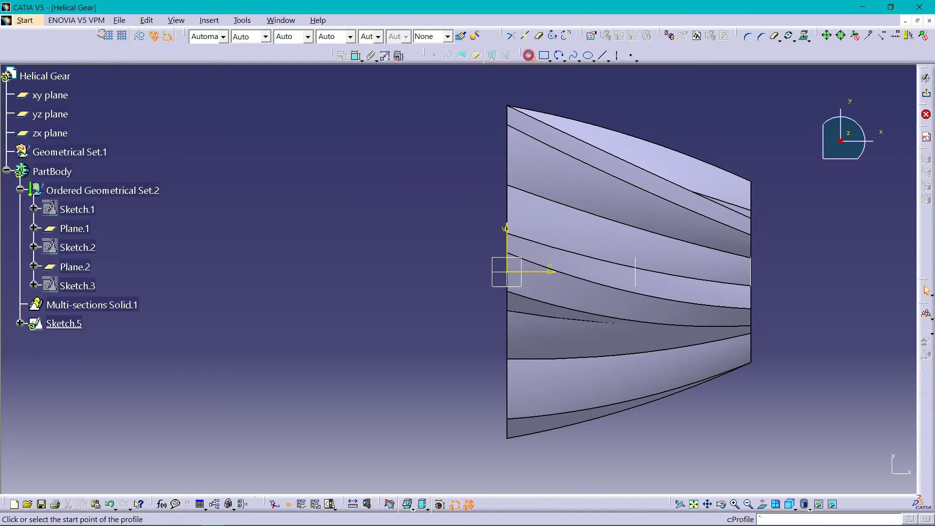
click(509, 272)
click(508, 203)
click(415, 203)
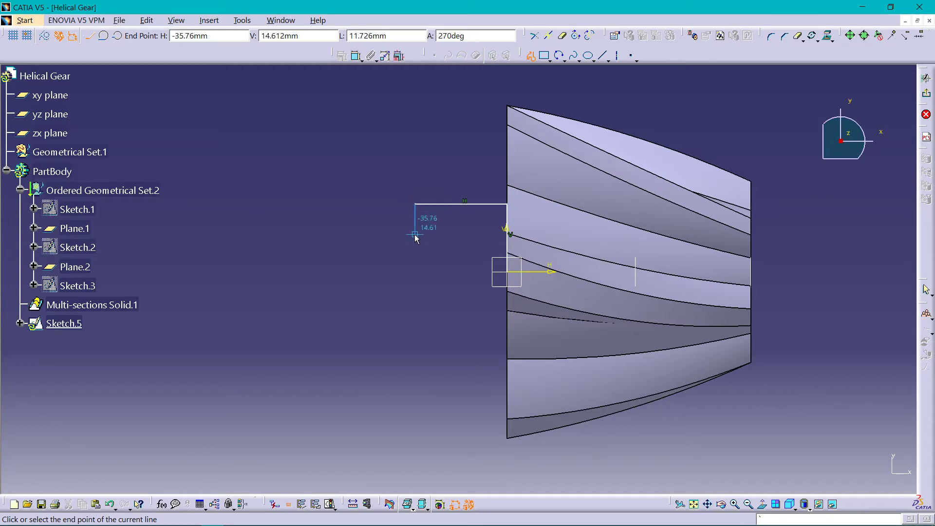
click(415, 237)
click(375, 238)
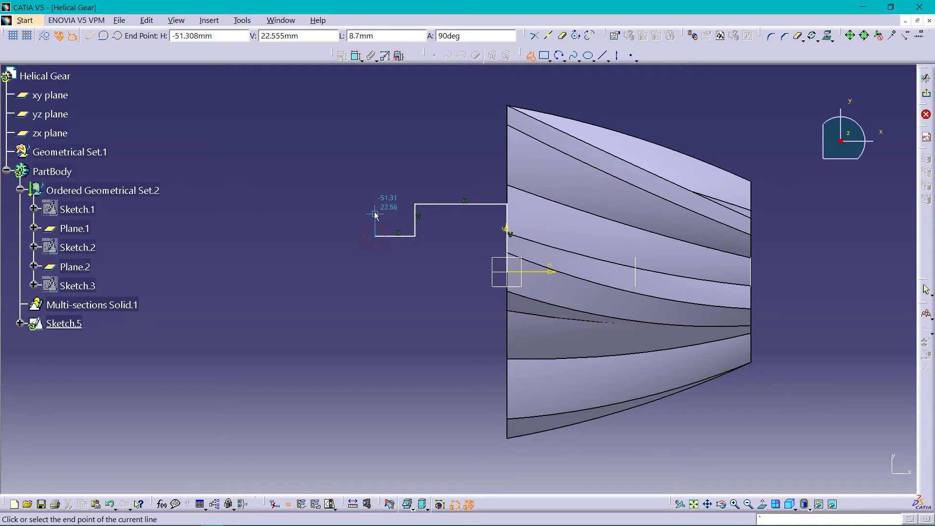
click(375, 187)
click(320, 186)
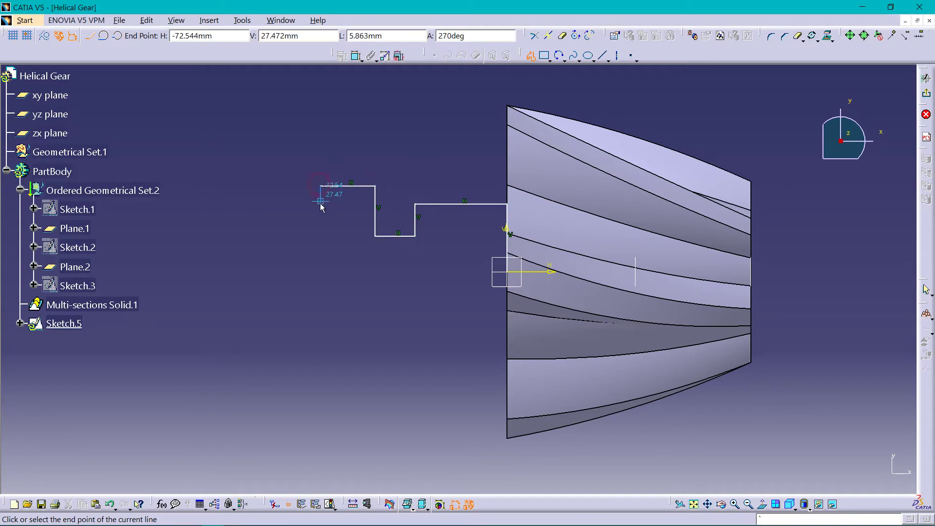
click(320, 216)
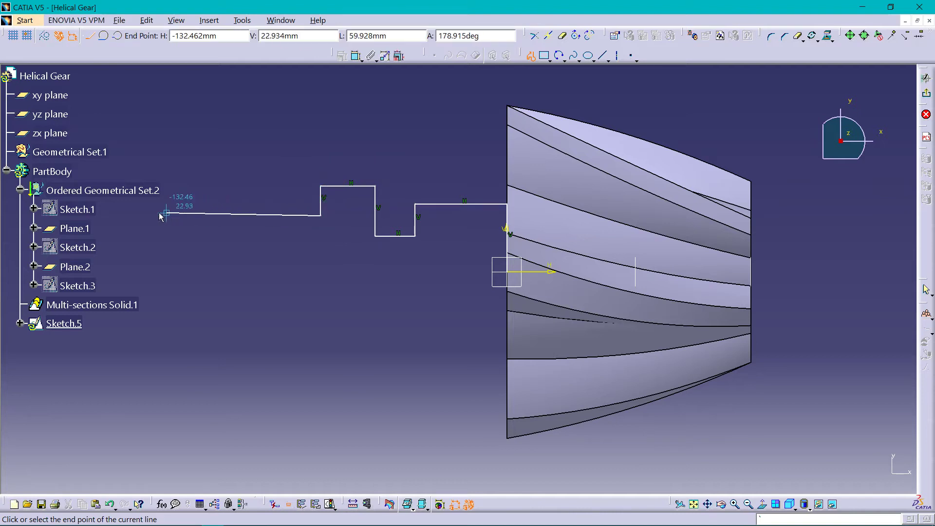
middle_drag(156, 218, 309, 245)
click(281, 246)
click(281, 213)
click(239, 216)
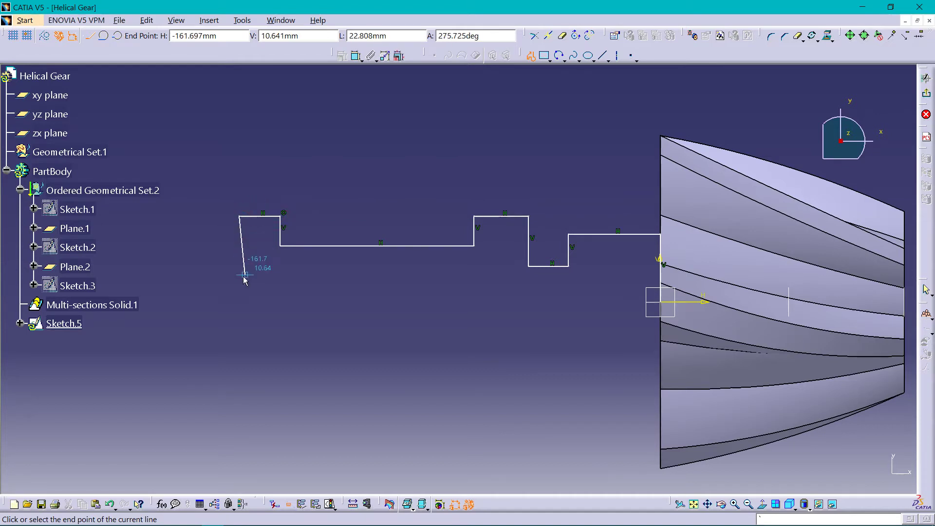
click(239, 301)
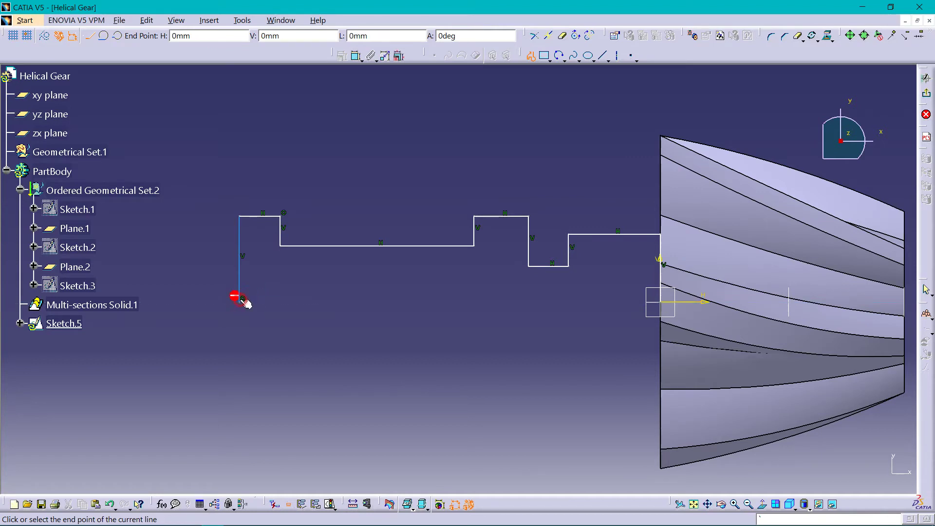
click(660, 302)
Step: Dimension the shaft section adjoining the gear's large end and set its length to 30 mm
middle_drag(651, 299, 477, 275)
middle_drag(713, 228, 664, 242)
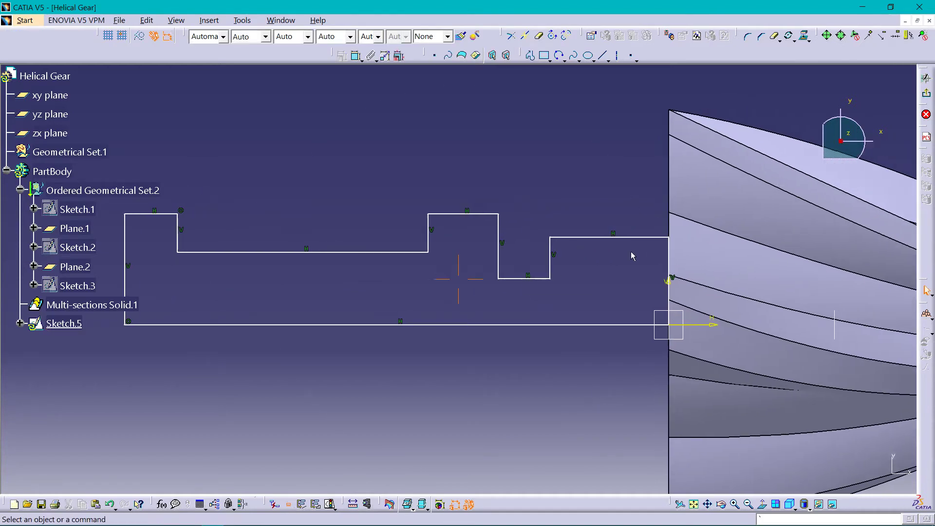
click(623, 237)
click(616, 205)
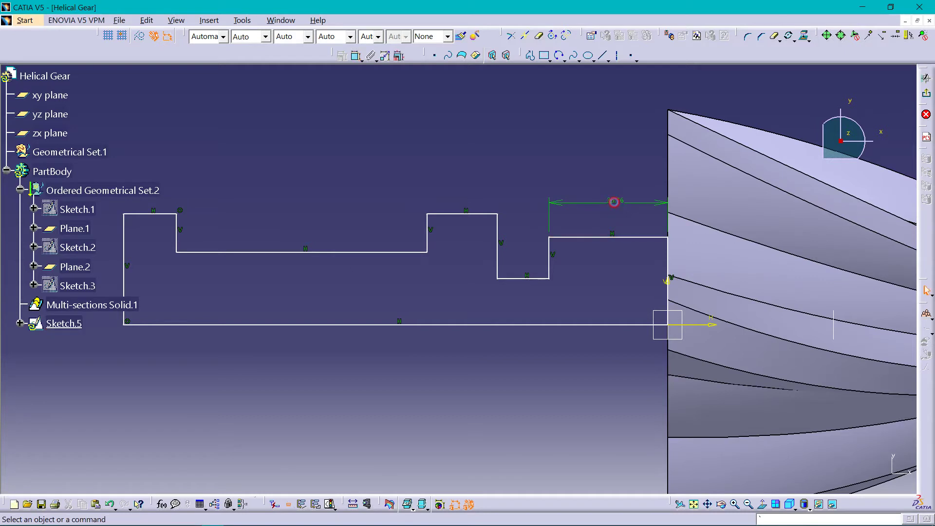
double_click(613, 201)
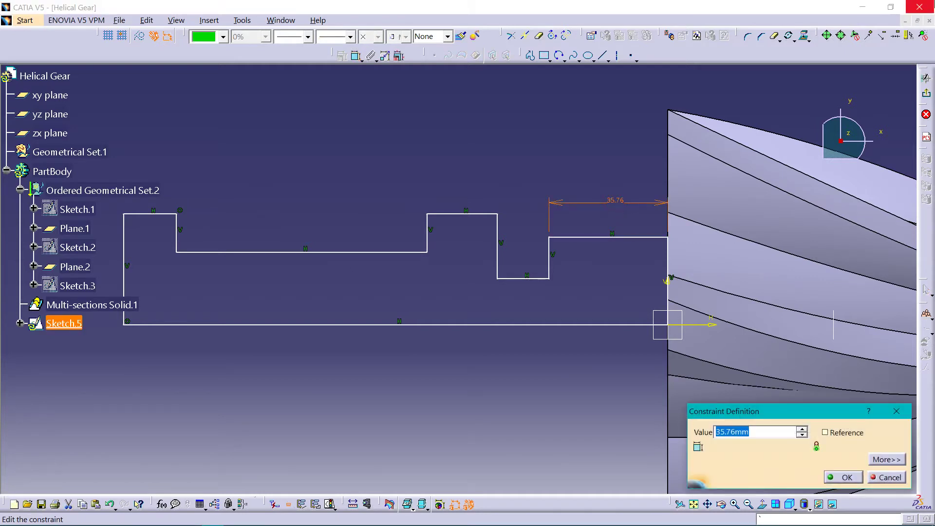
text(3)
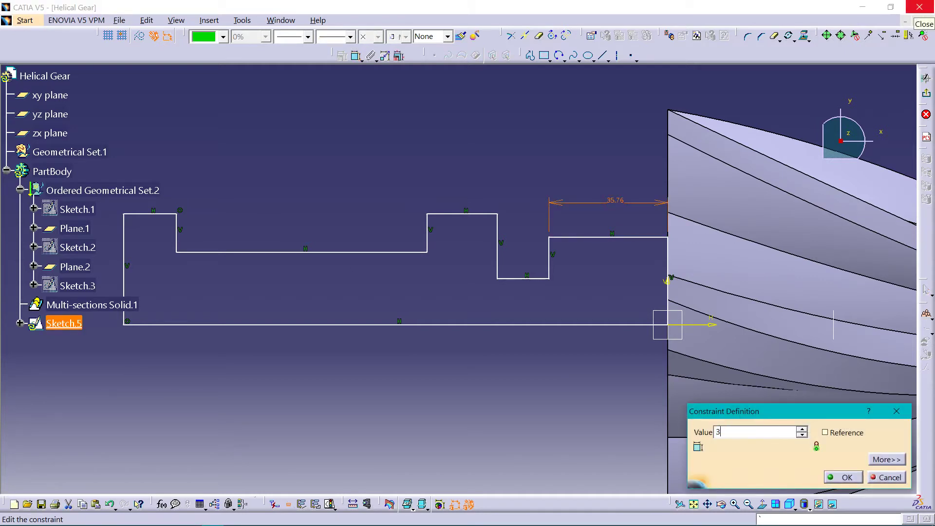
text(0)
key(Return)
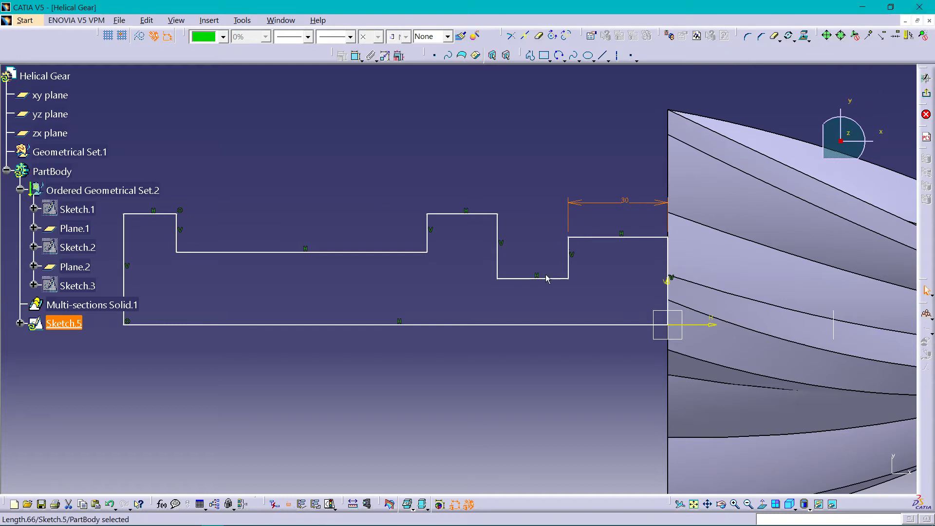
Step: Dimension the bottom edge of the groove between the first section and the collar, and set it to 22 mm
click(547, 279)
click(540, 249)
double_click(540, 250)
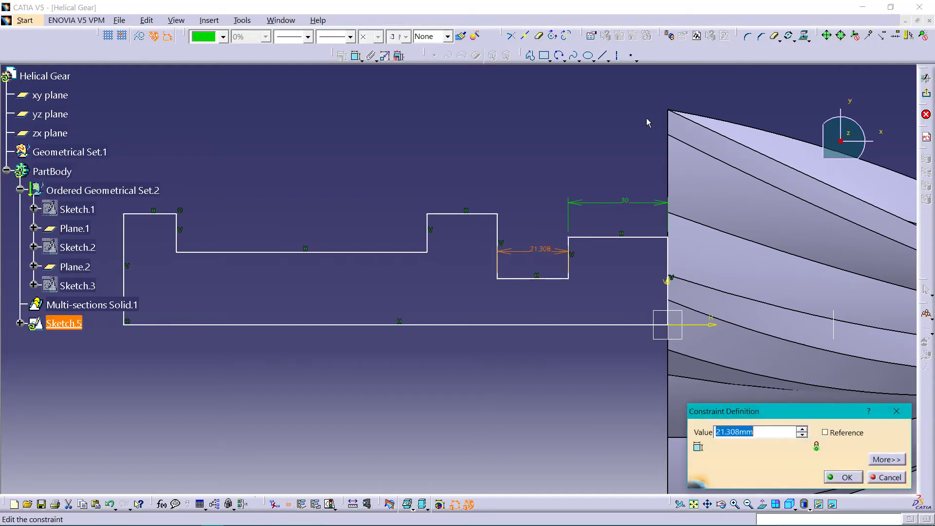
text(22)
key(Return)
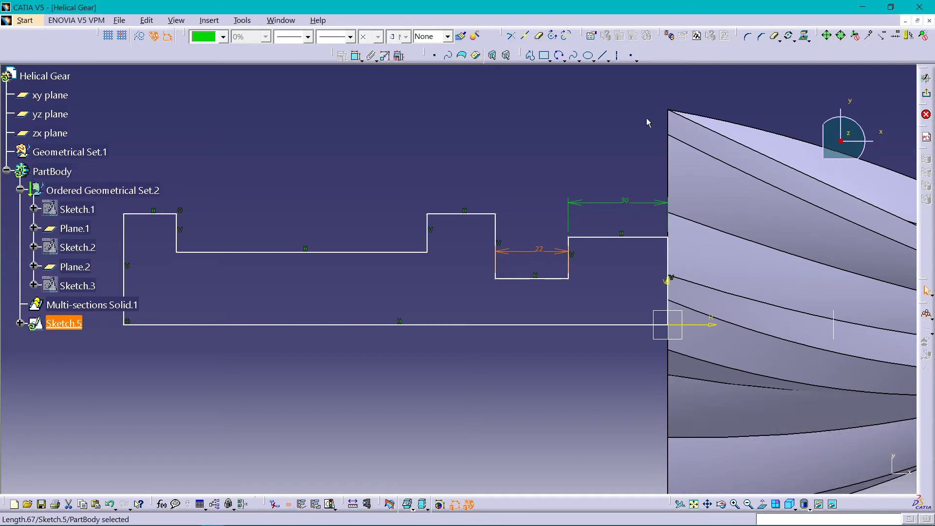
Step: Dimension the groove's vertical wall on the gear side and set its depth to 15 mm
click(568, 258)
click(588, 264)
double_click(589, 263)
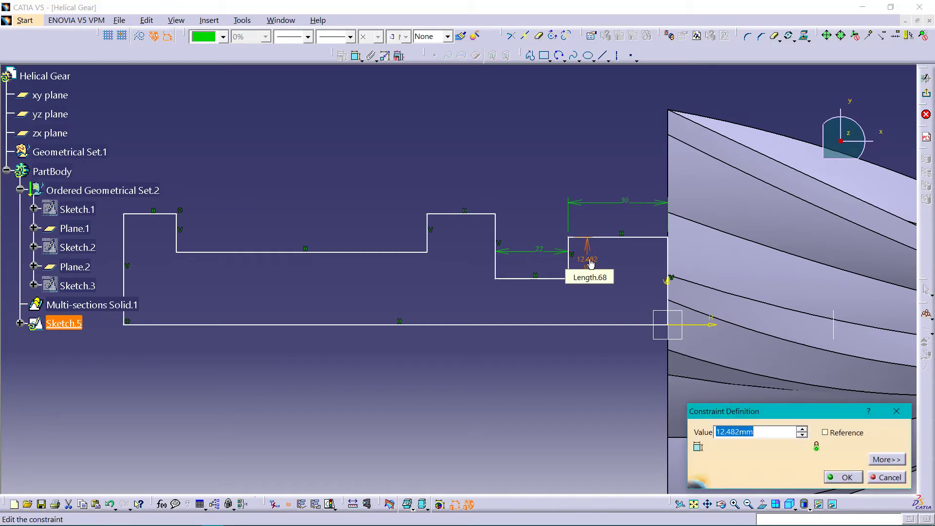
key(Return)
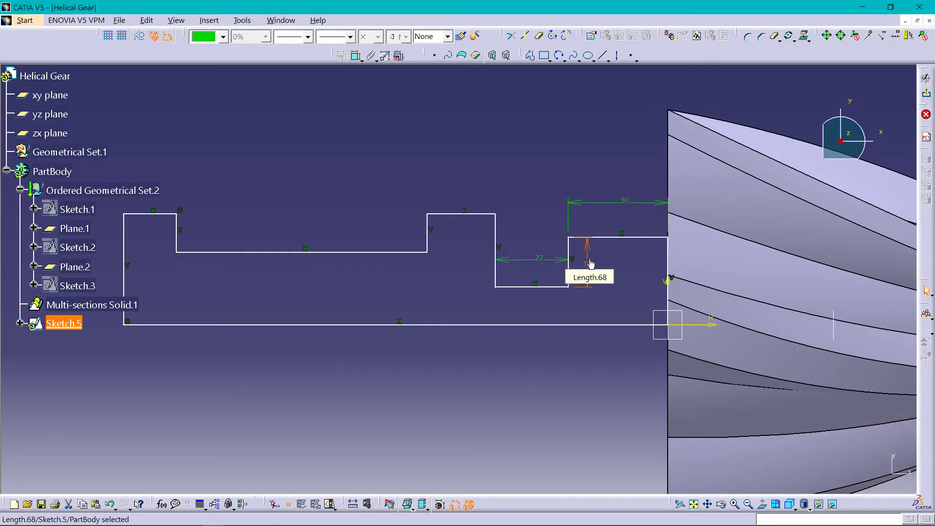
Step: Dimension the top edge of the middle collar and set its width to 20 mm
double_click(455, 213)
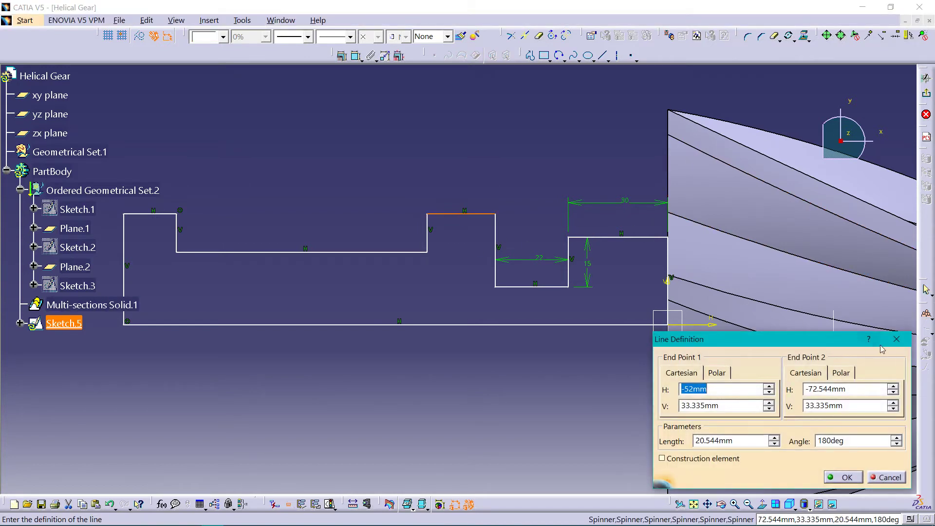
click(896, 339)
click(505, 55)
click(467, 188)
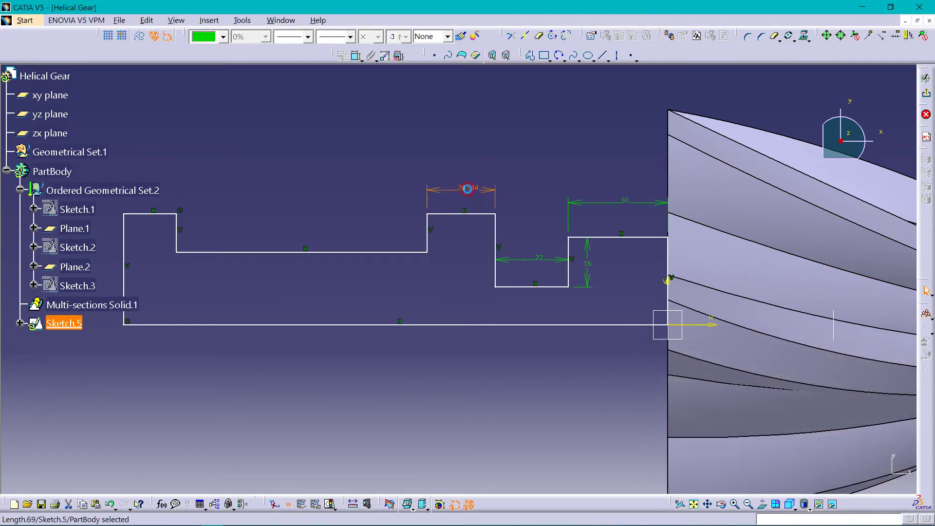
double_click(468, 191)
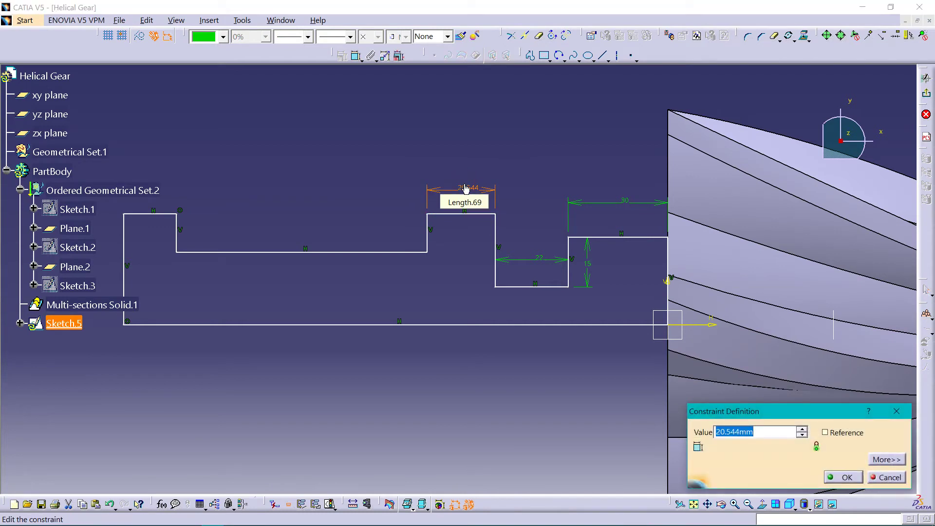
text(20)
key(Return)
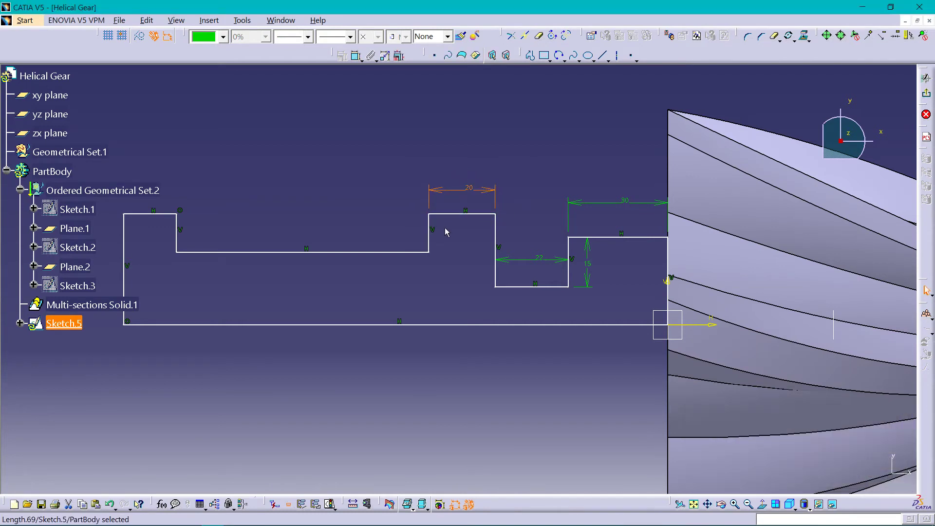
Step: Dimension the long recessed section between the two collars and set its length to 75 mm
click(375, 252)
click(369, 225)
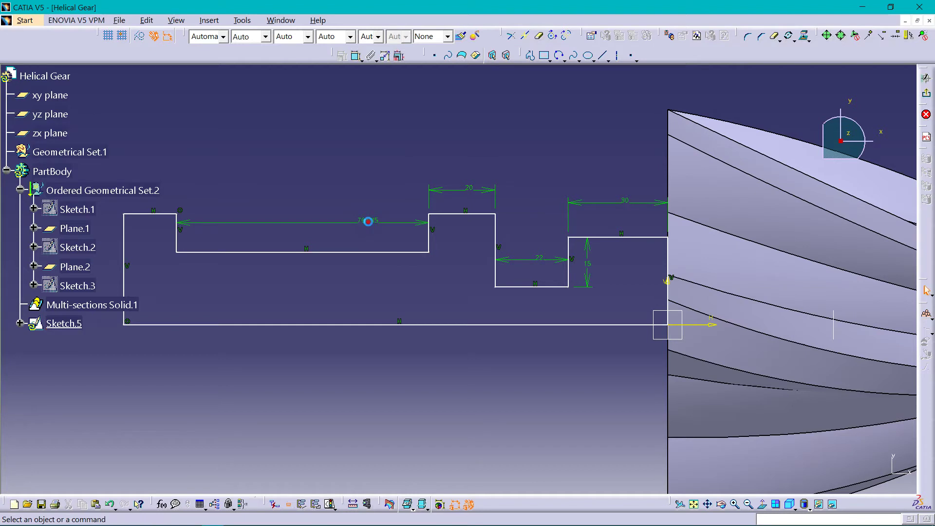
double_click(369, 225)
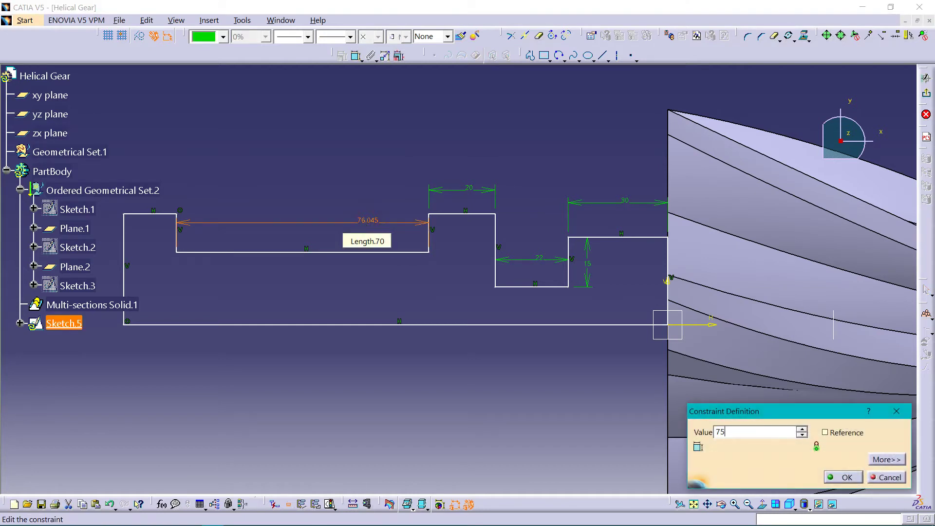
text(75)
key(Return)
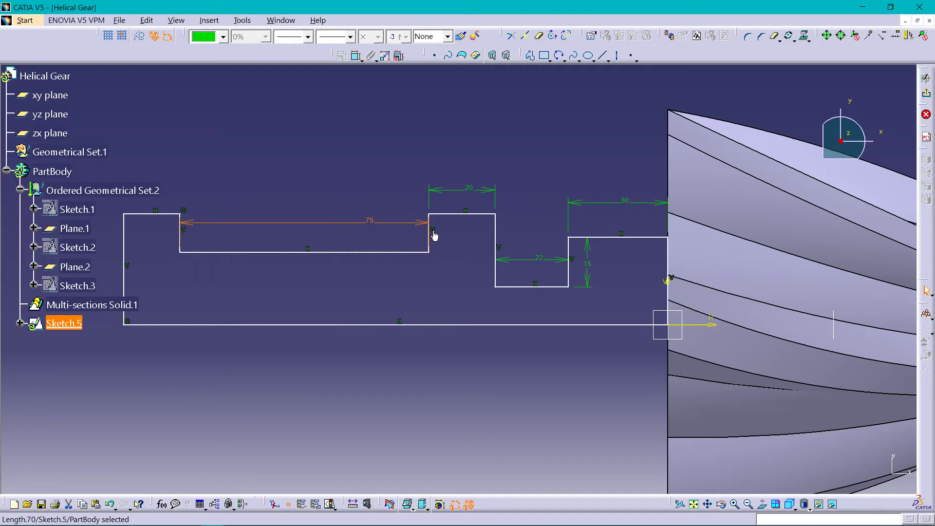
Step: Dimension the step between the middle collar and the long recess, and set its height to 10 mm
click(430, 235)
click(398, 237)
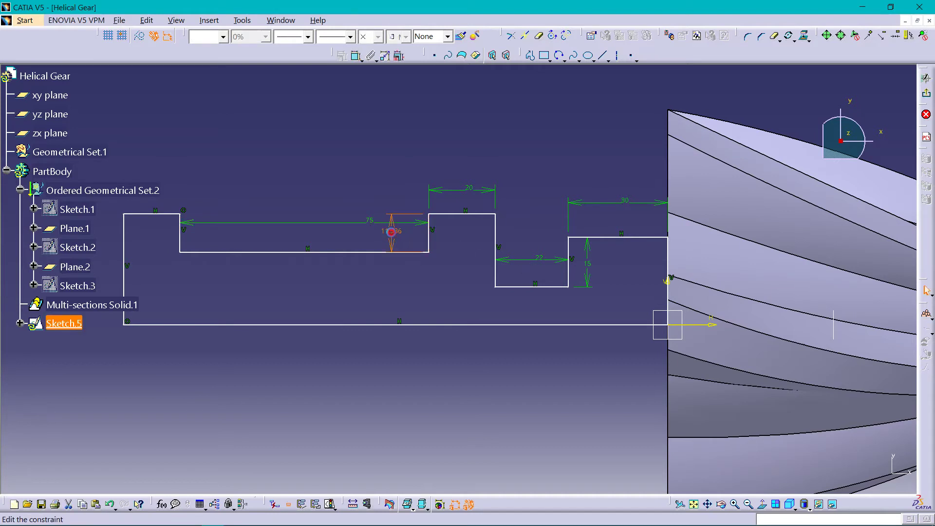
double_click(391, 232)
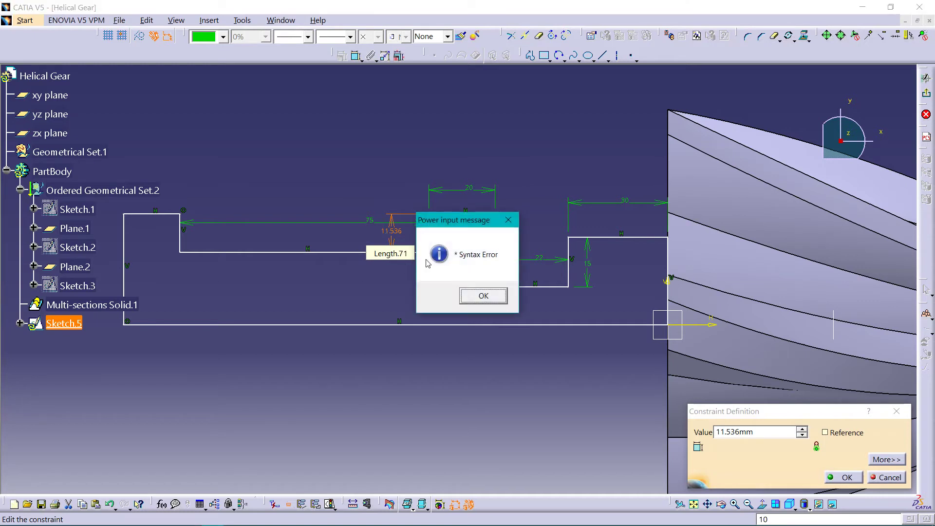
click(483, 296)
double_click(738, 431)
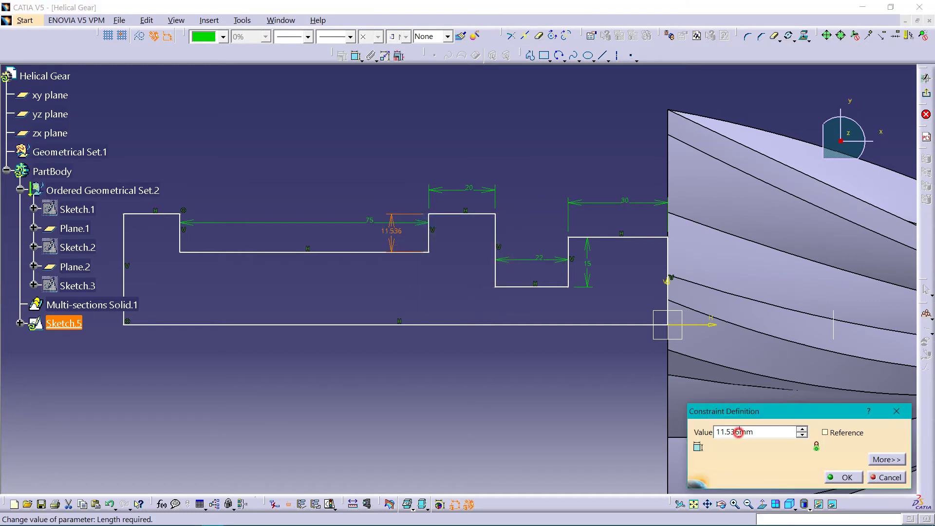
key(Return)
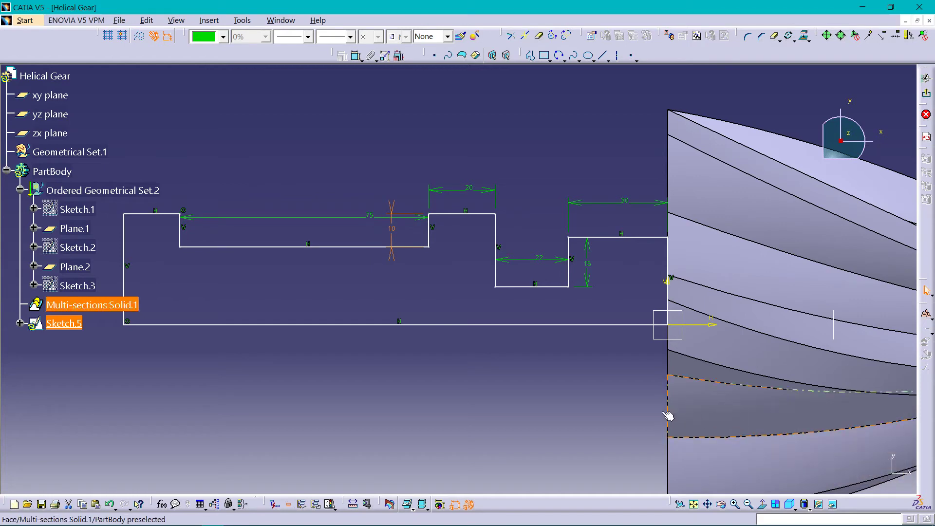
Step: Round the groove's bottom corner on the collar side and set its radius to 8 mm
mouse_move(165, 248)
middle_down()
mouse_move(272, 235)
mouse_move(305, 254)
mouse_move(561, 273)
mouse_move(487, 292)
mouse_move(477, 249)
middle_up()
click(477, 249)
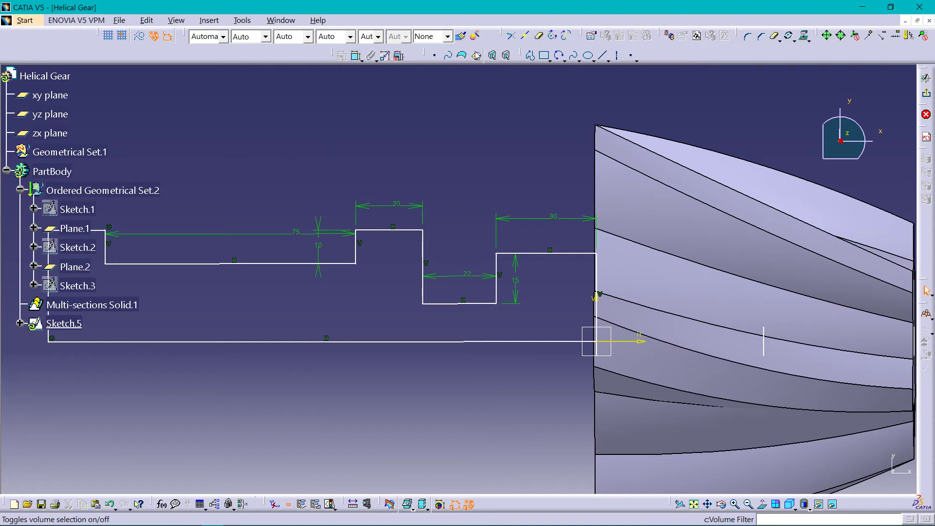
click(746, 38)
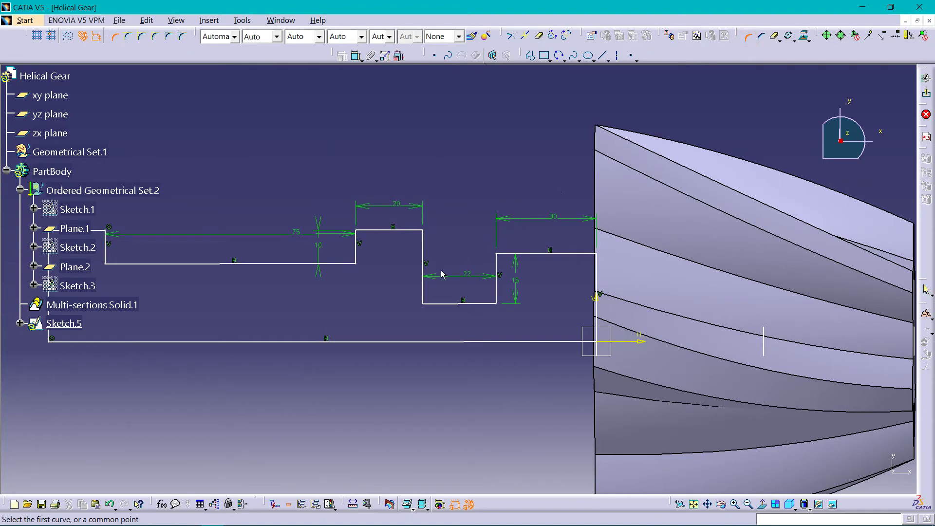
click(424, 304)
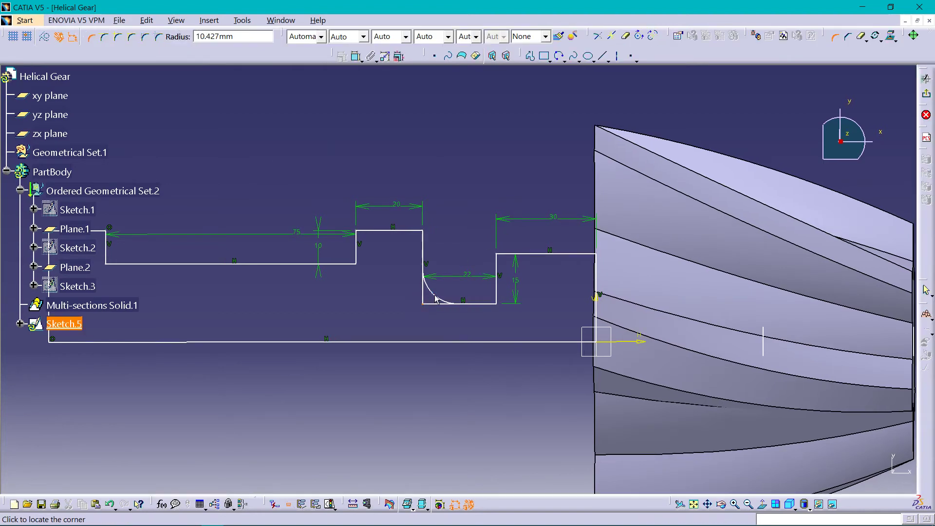
click(435, 297)
click(510, 300)
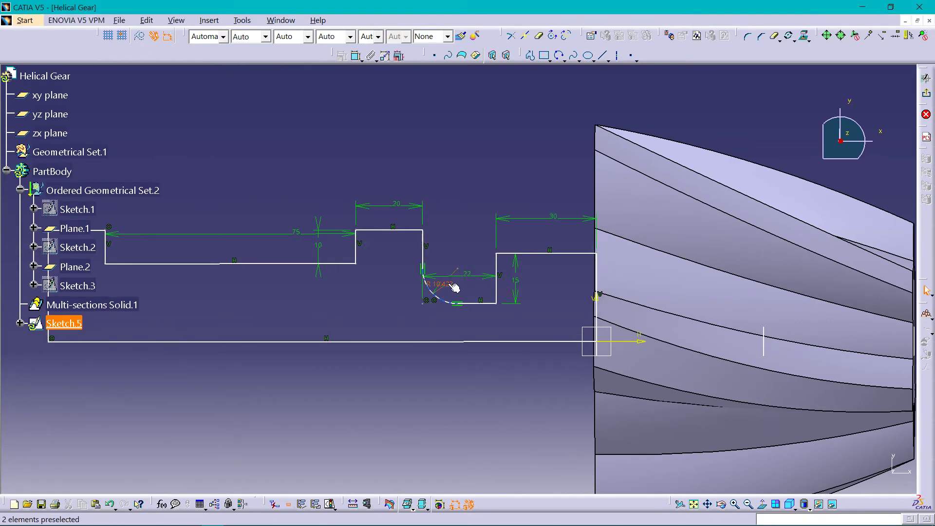
double_click(454, 288)
text(8)
key(Return)
Step: Round the groove's bottom corner on the gear side and set its radius to 8 mm
click(748, 36)
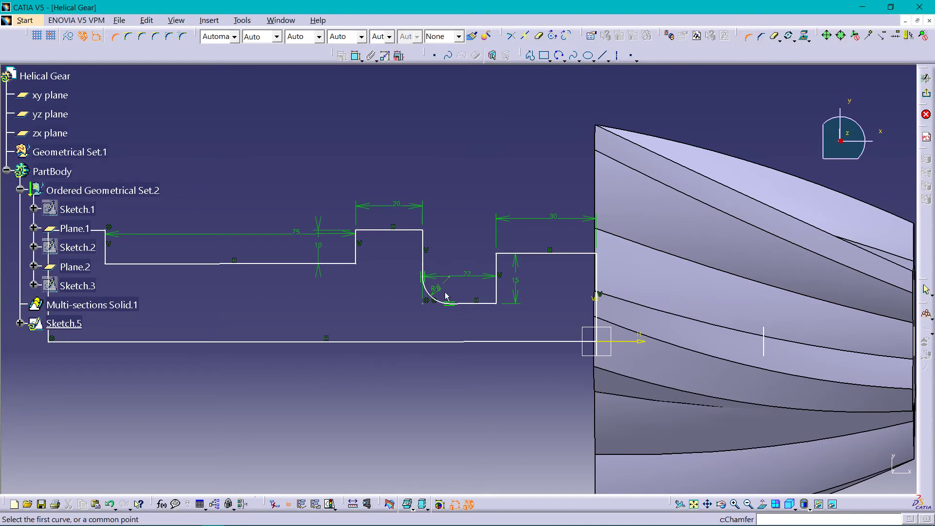
click(501, 306)
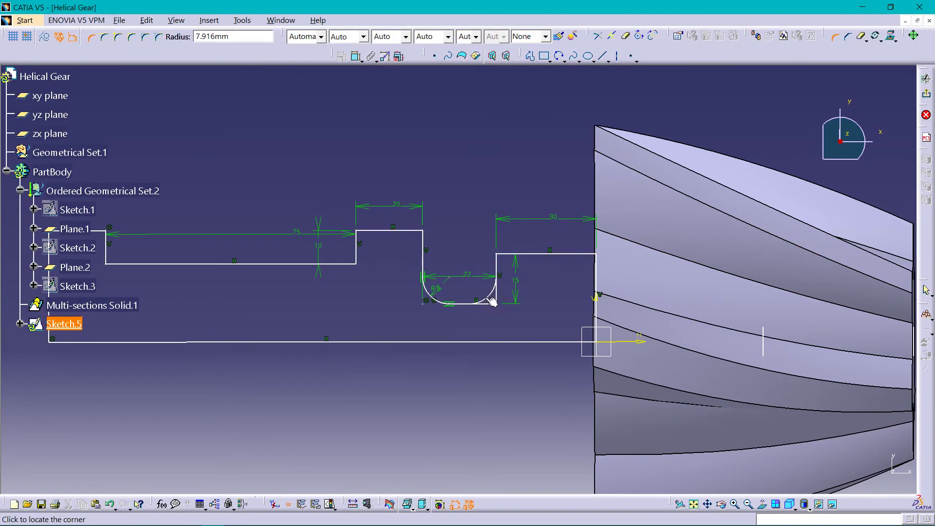
click(488, 297)
click(504, 299)
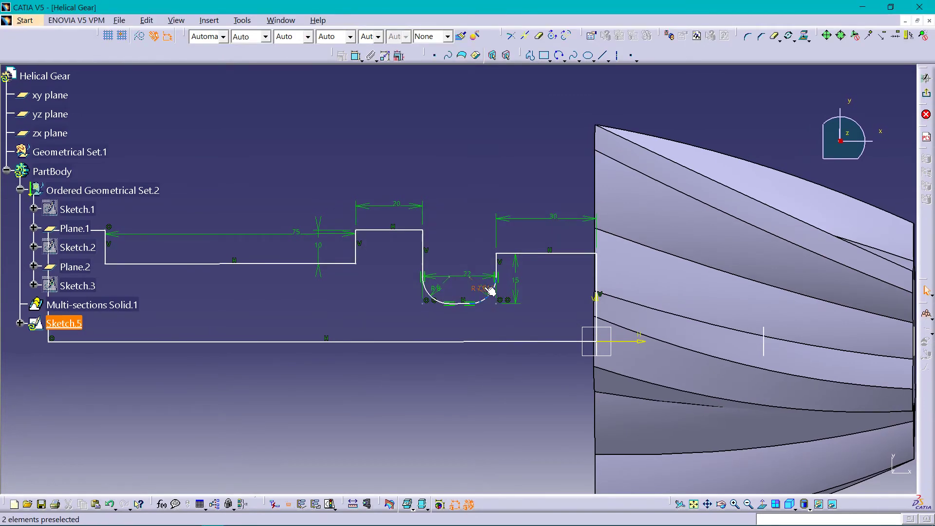
double_click(485, 290)
text(8mm)
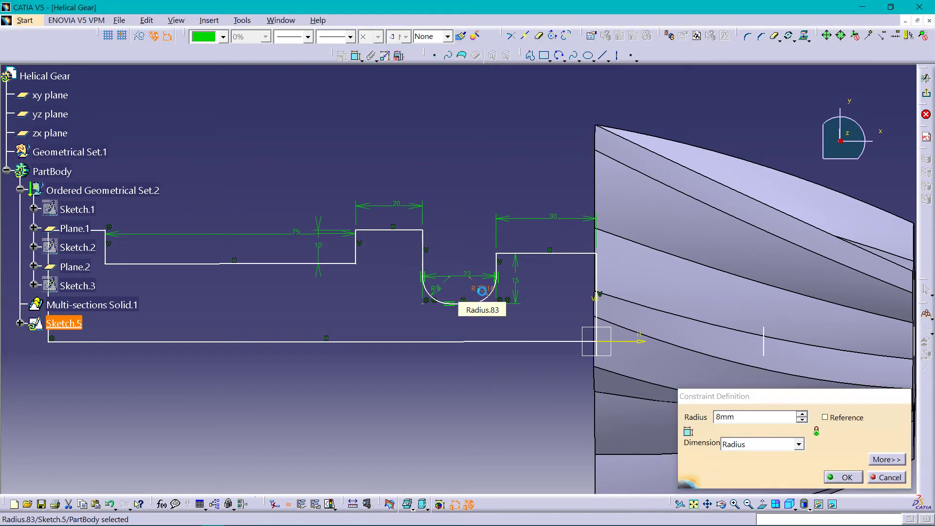
Step: Finish the half-profile sketch and revolve it 360 degrees about its long straight edge as a Shaft
key(Return)
click(926, 78)
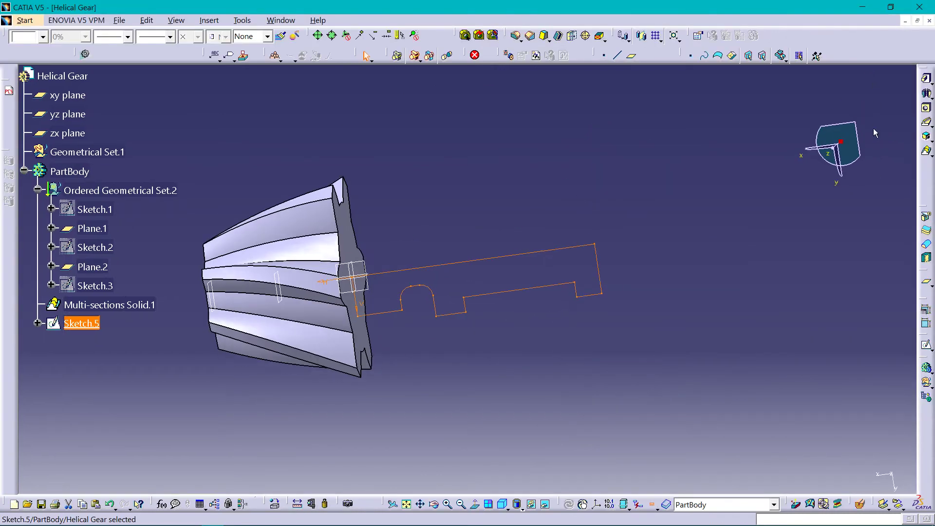
click(926, 94)
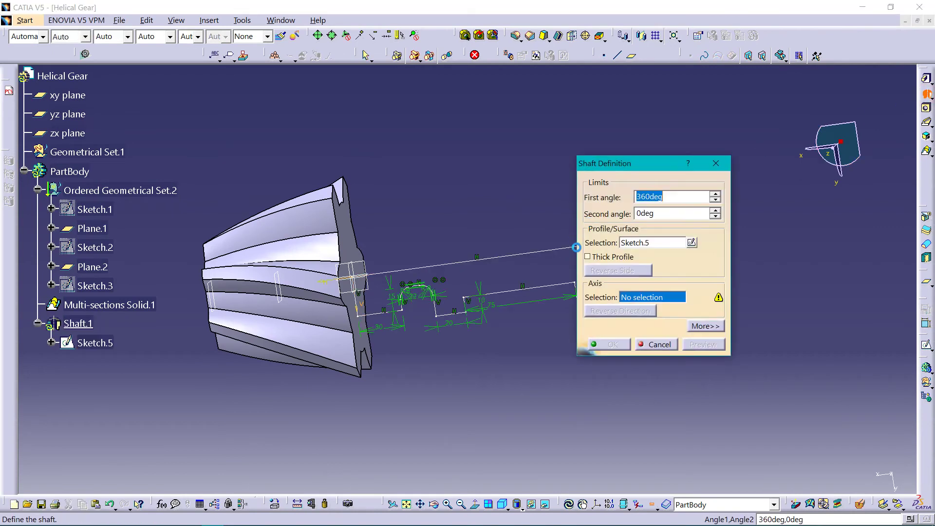
middle_drag(531, 242, 499, 240)
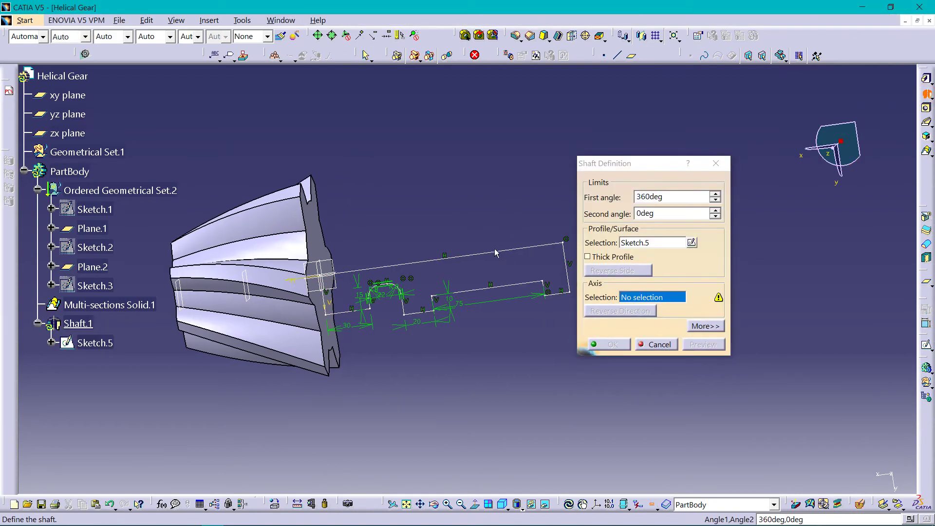
click(490, 254)
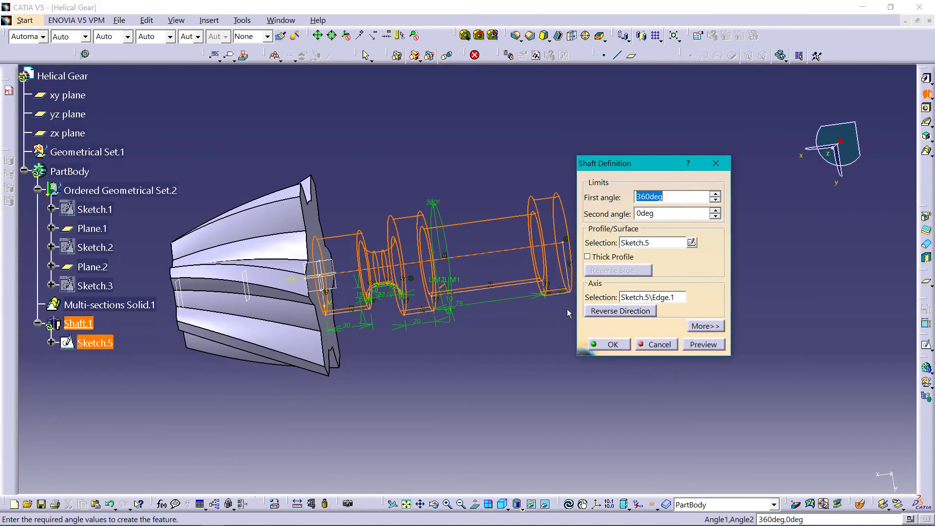
click(612, 345)
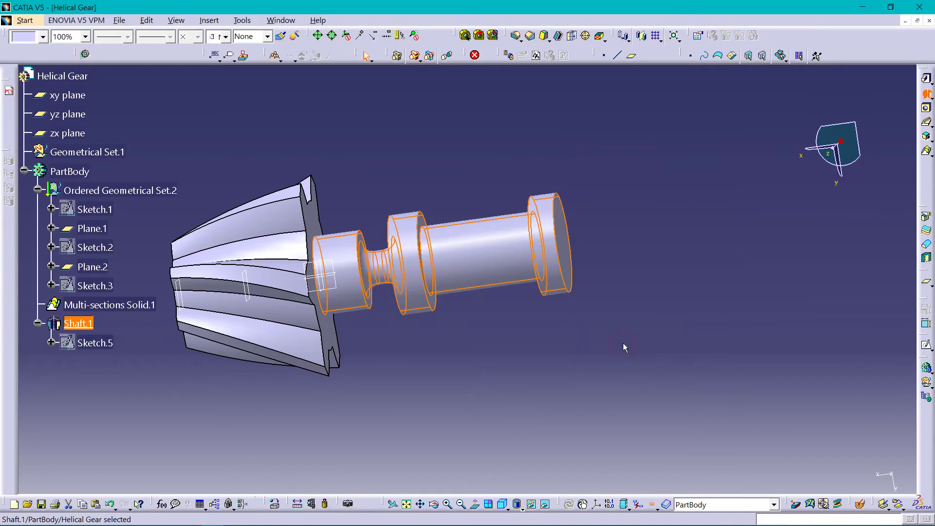
Step: Start a sketch on the middle collar's flat annular face that faces the long recessed section
click(747, 273)
middle_drag(746, 275, 614, 235)
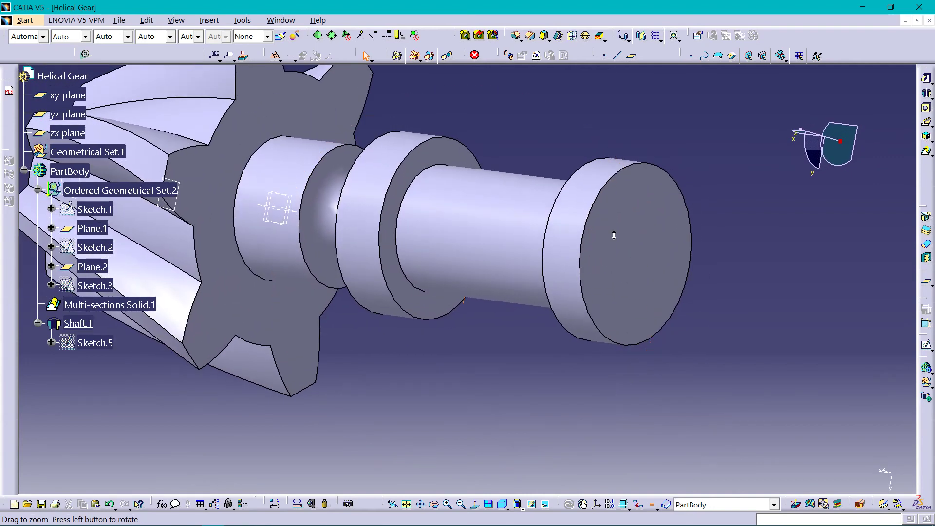
click(419, 161)
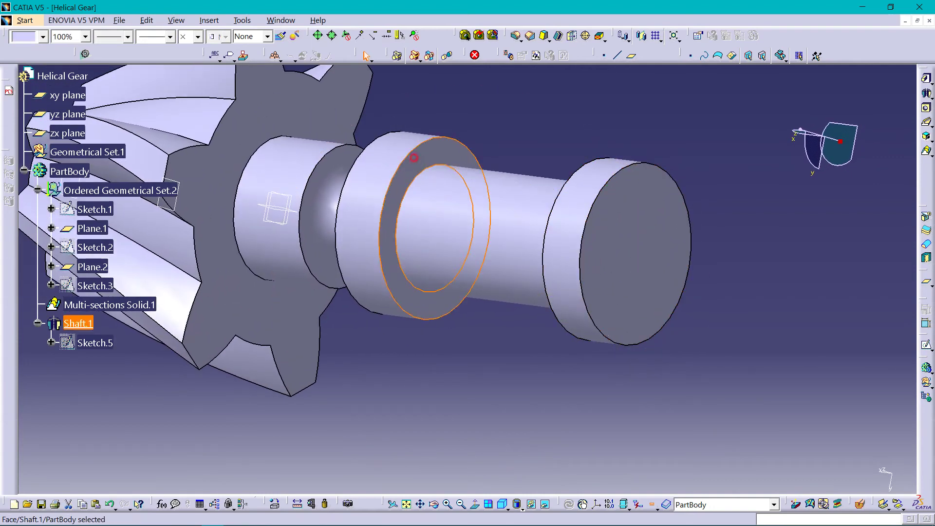
click(927, 345)
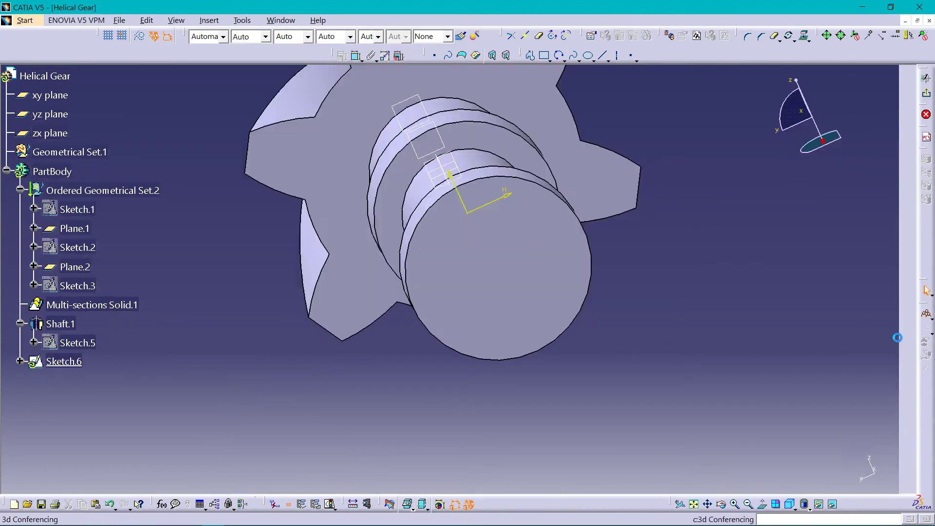
middle_drag(718, 313, 684, 302)
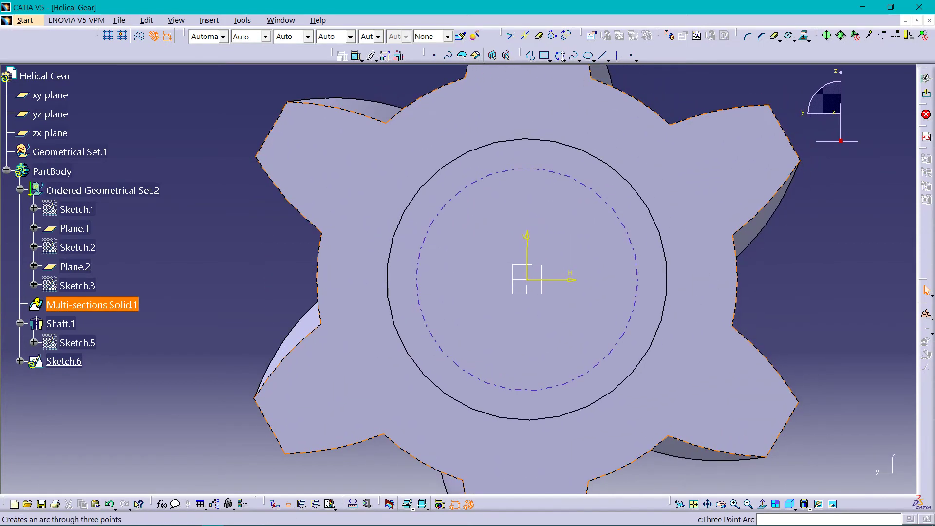
Step: Sketch a circle centred on the origin and set its diameter to 55 mm
click(561, 56)
click(575, 71)
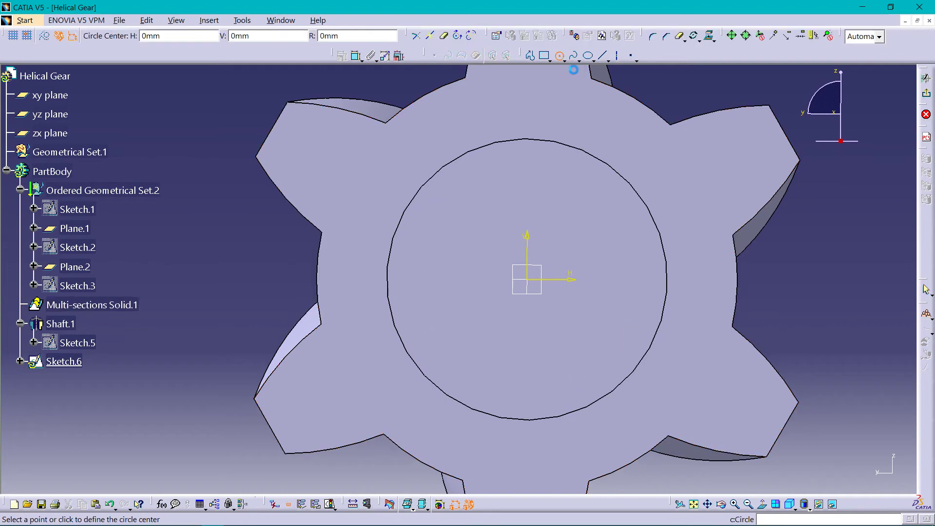
click(532, 284)
click(519, 157)
click(531, 55)
click(503, 119)
double_click(506, 119)
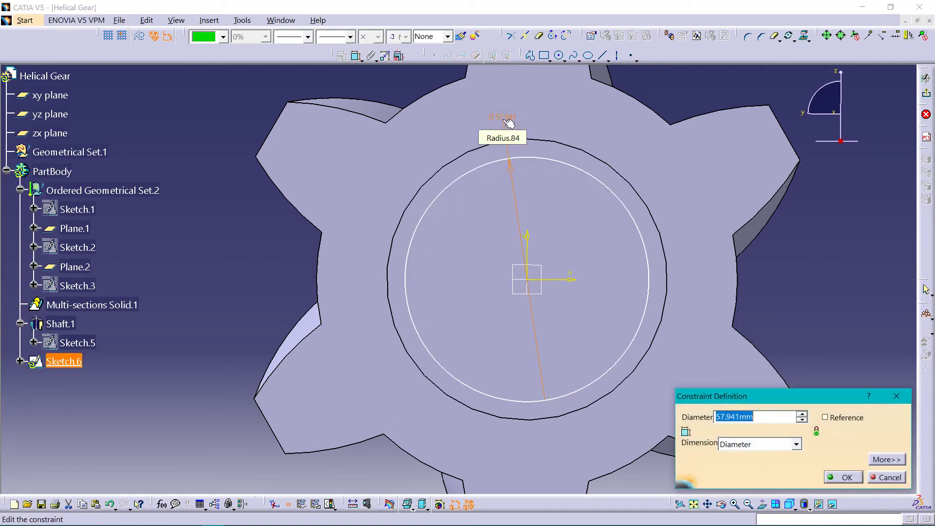
text(55)
key(Return)
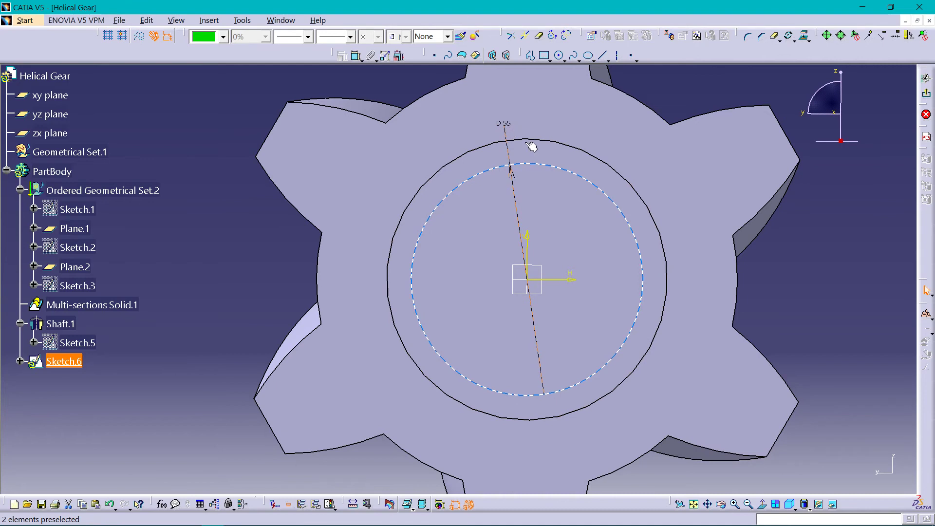
Step: Sketch a larger concentric circle around the 55 mm circle and set its diameter to 75 mm
key(c)
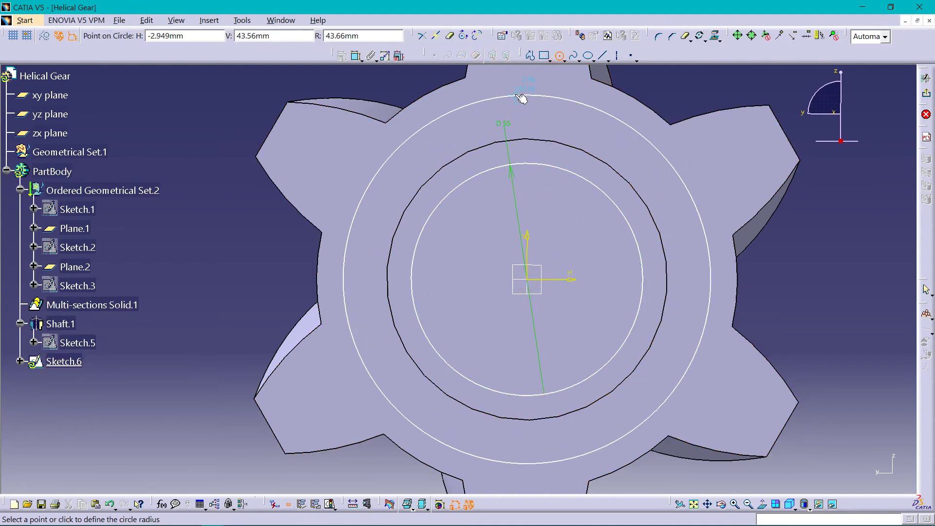
click(525, 119)
click(535, 119)
click(603, 231)
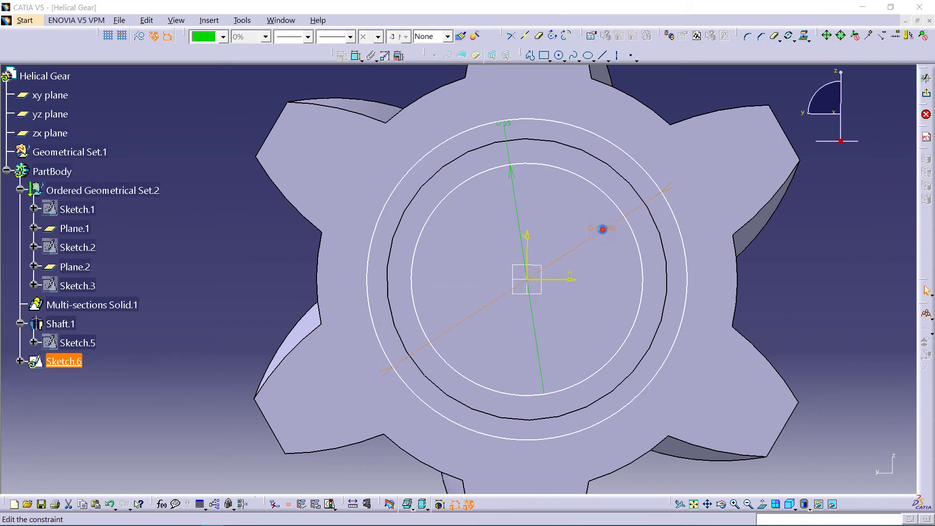
double_click(604, 233)
drag(753, 420, 715, 418)
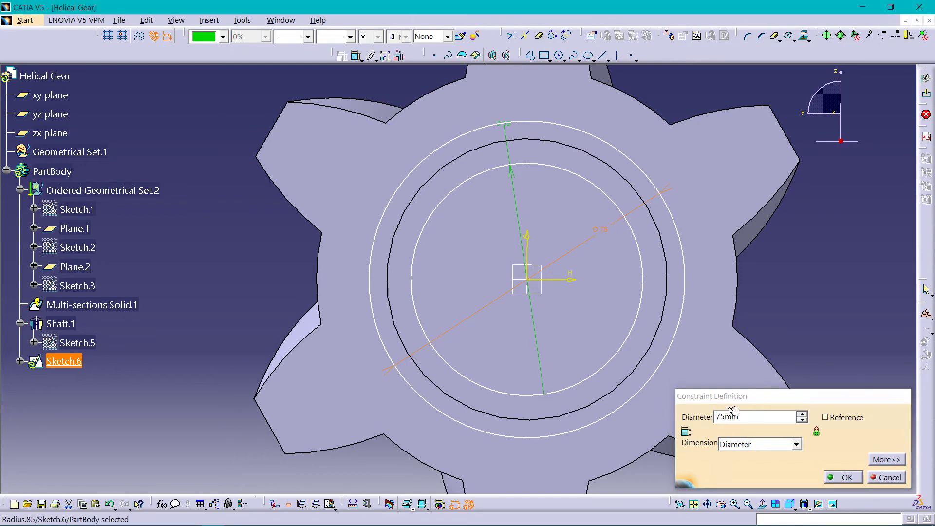
key(Return)
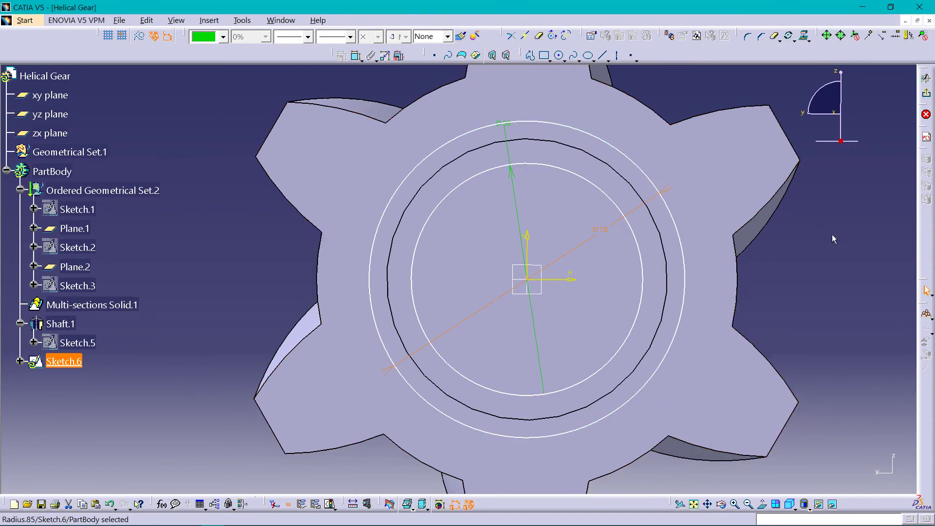
Step: Sketch a vertical line crossing the upper part of both circles, to the left of the vertical axis
click(555, 78)
click(535, 59)
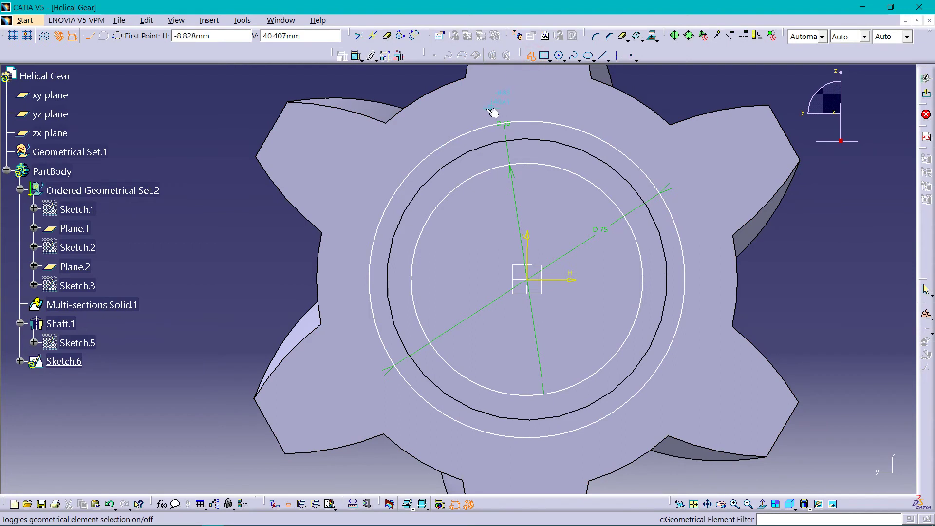
click(484, 97)
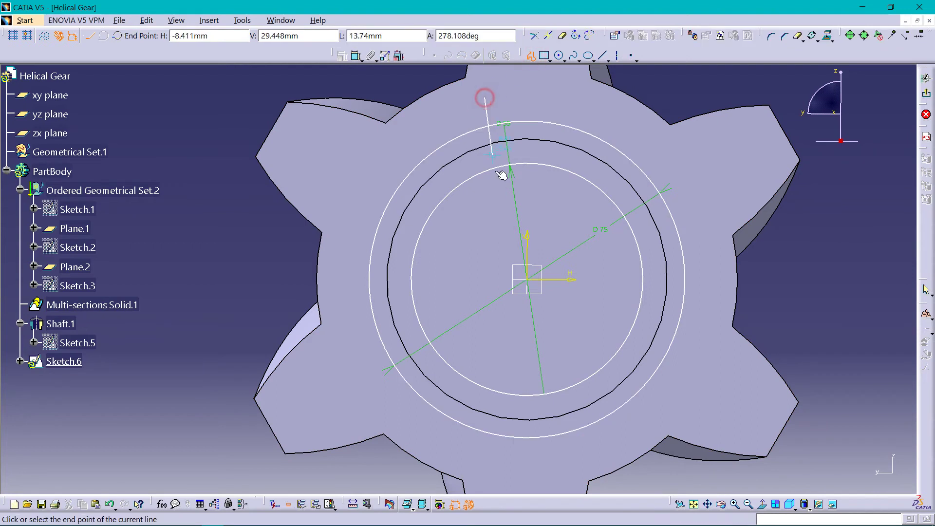
click(484, 214)
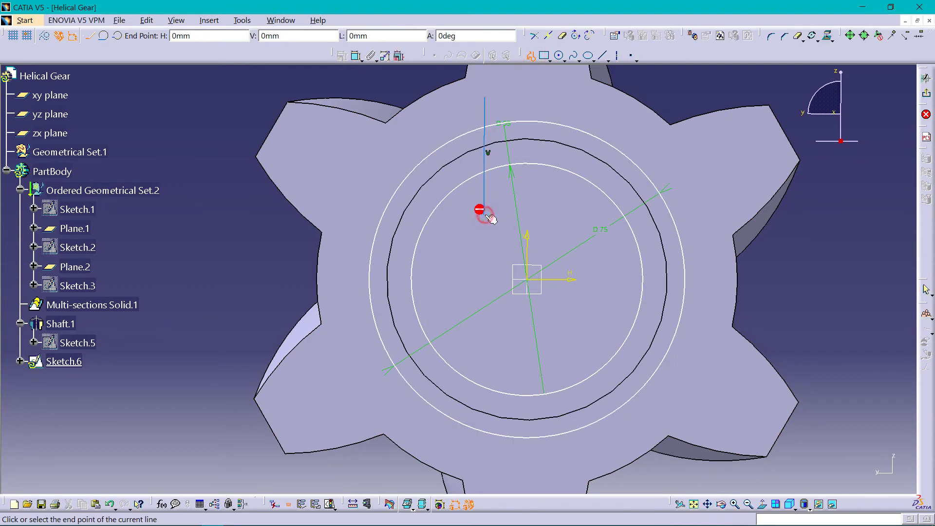
key(Escape)
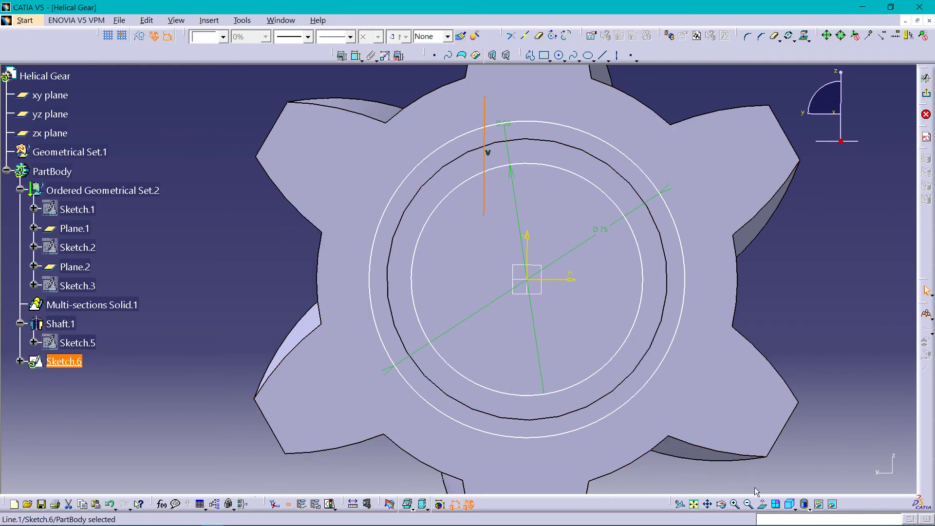
Step: Mirror the vertical line about the sketch's vertical axis
click(762, 505)
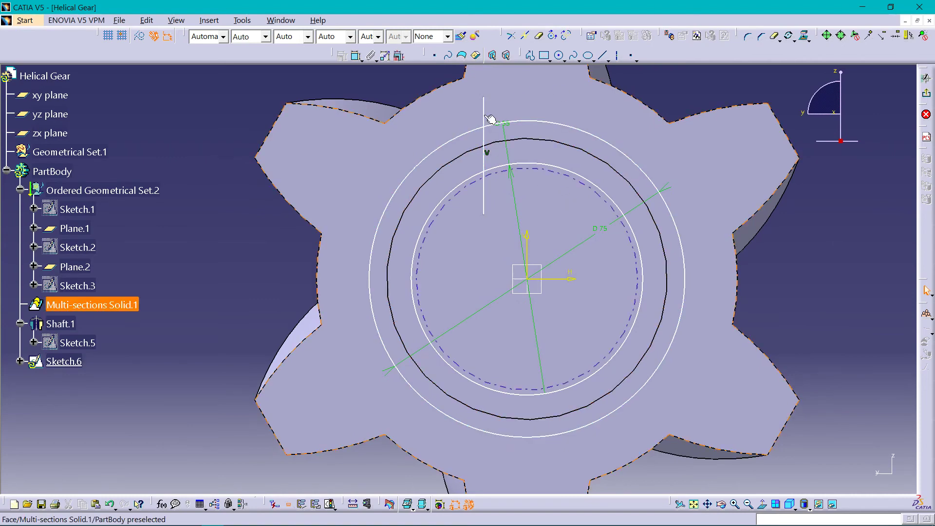
click(487, 116)
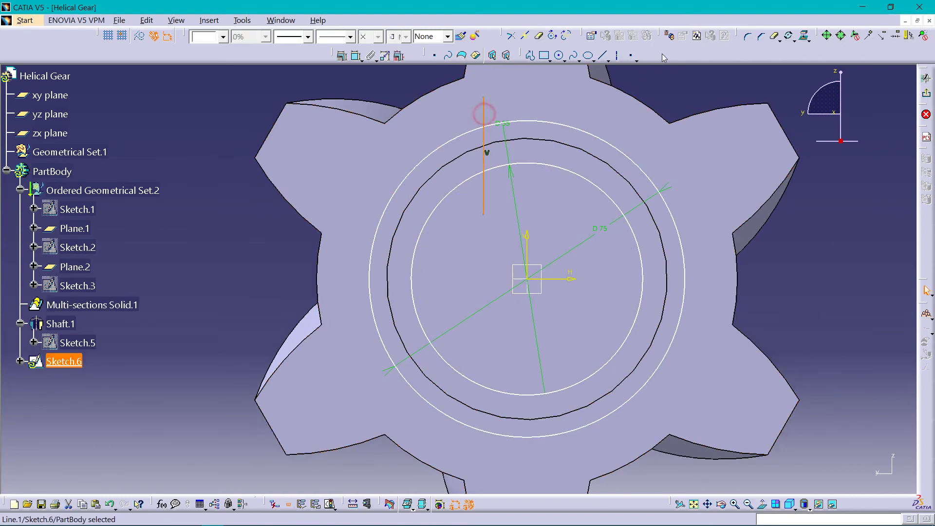
click(796, 41)
click(805, 52)
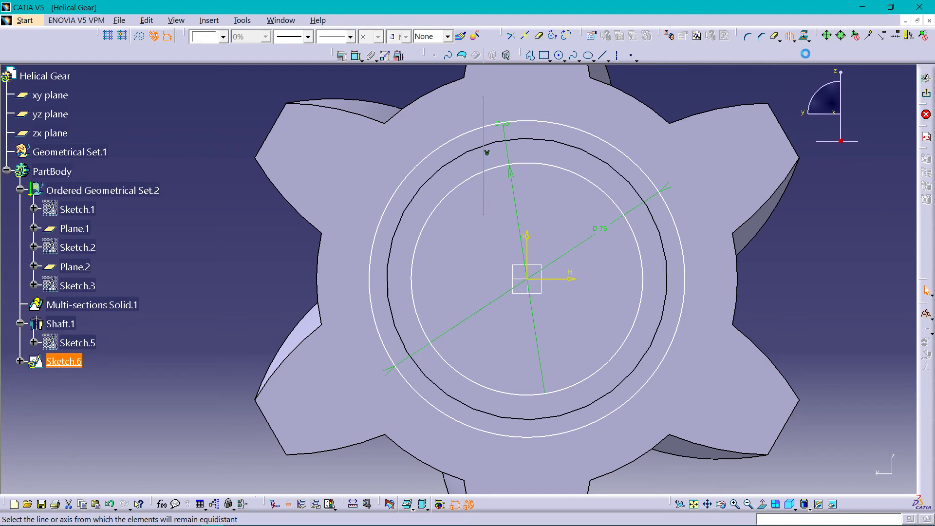
click(527, 251)
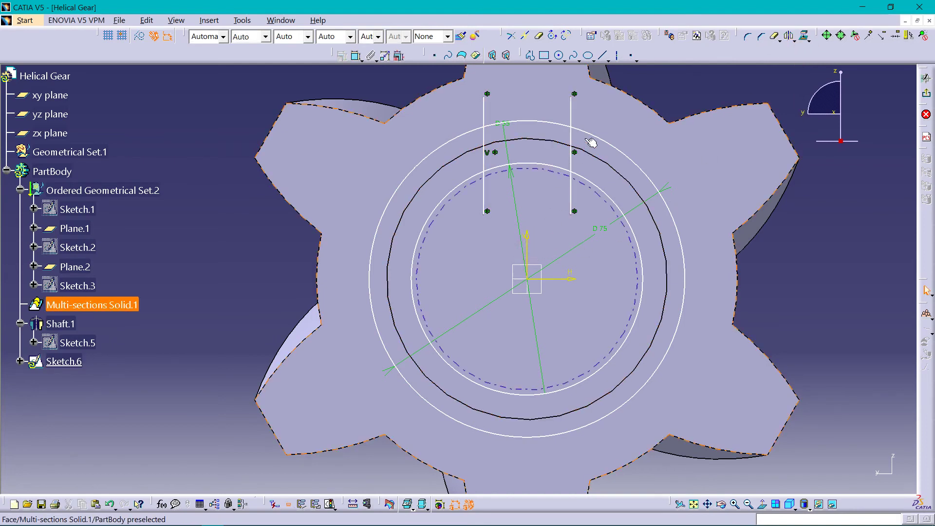
Step: Trim the circles and both lines with Quick Trim into one closed outline: the 55 mm circle with a tab reaching the 75 mm circle
click(780, 39)
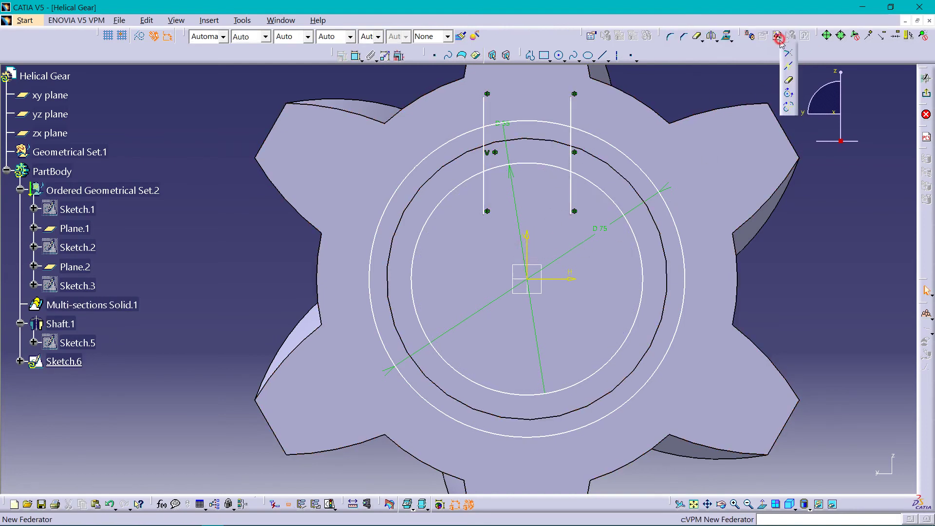
click(789, 83)
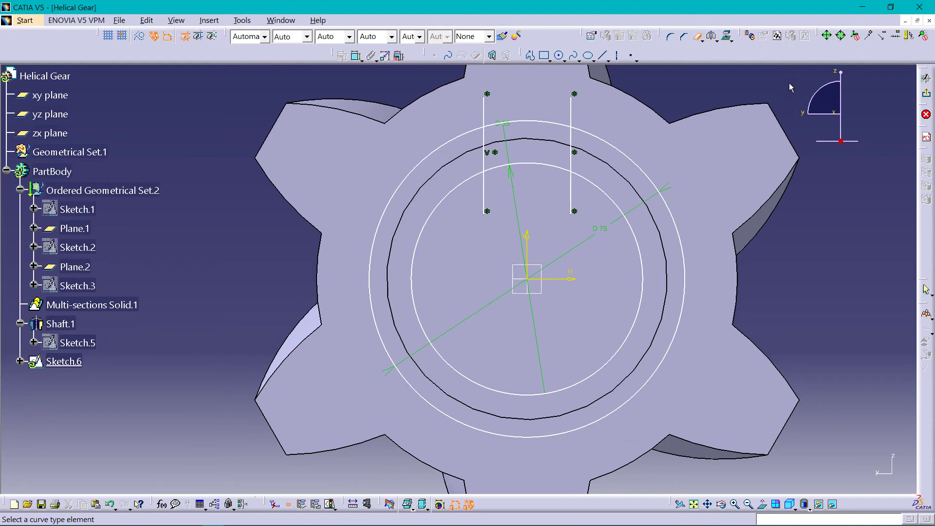
click(482, 109)
click(571, 104)
click(471, 131)
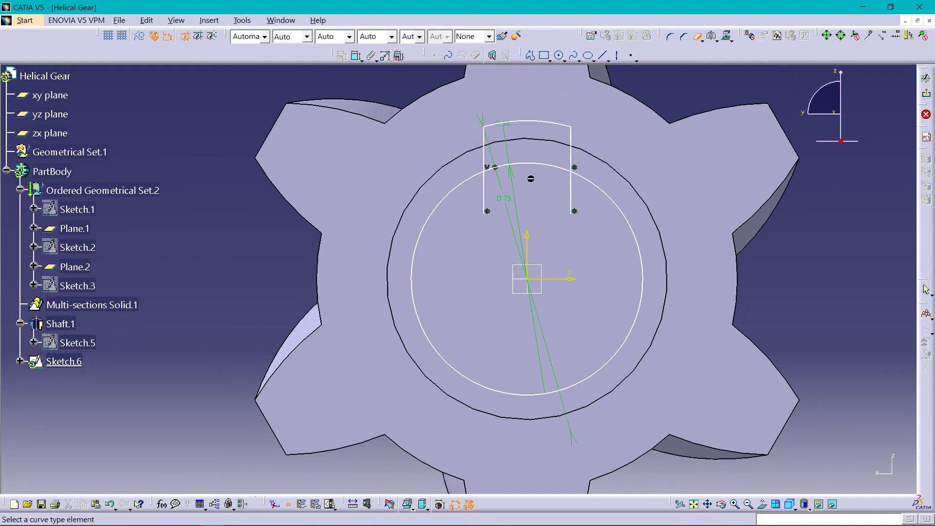
click(531, 164)
click(485, 186)
click(571, 186)
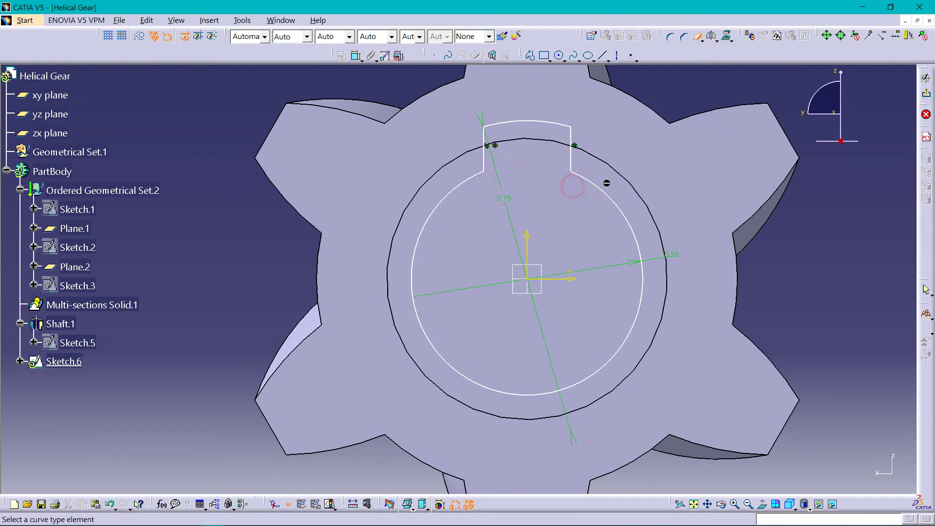
Step: Finish the sketch and preview a pad of the tabbed outline along the recessed section with a length of 50 mm
click(924, 74)
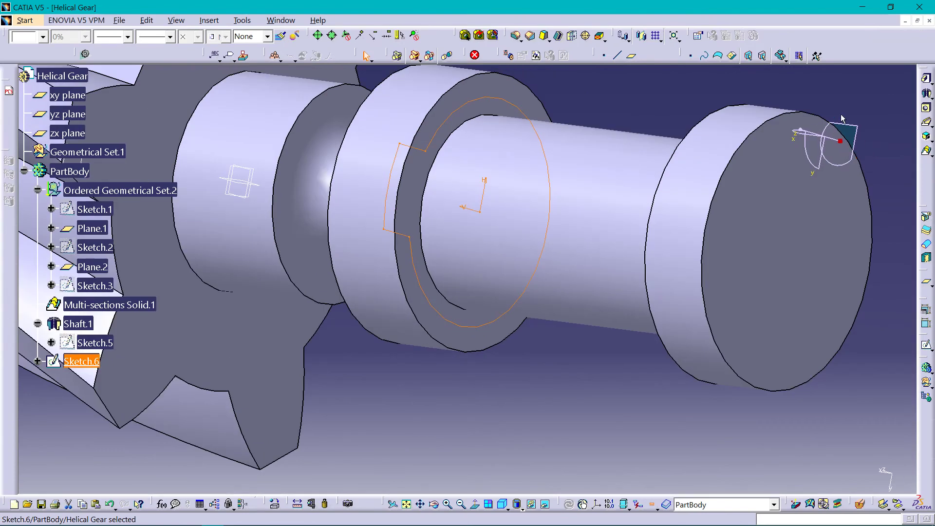
click(927, 80)
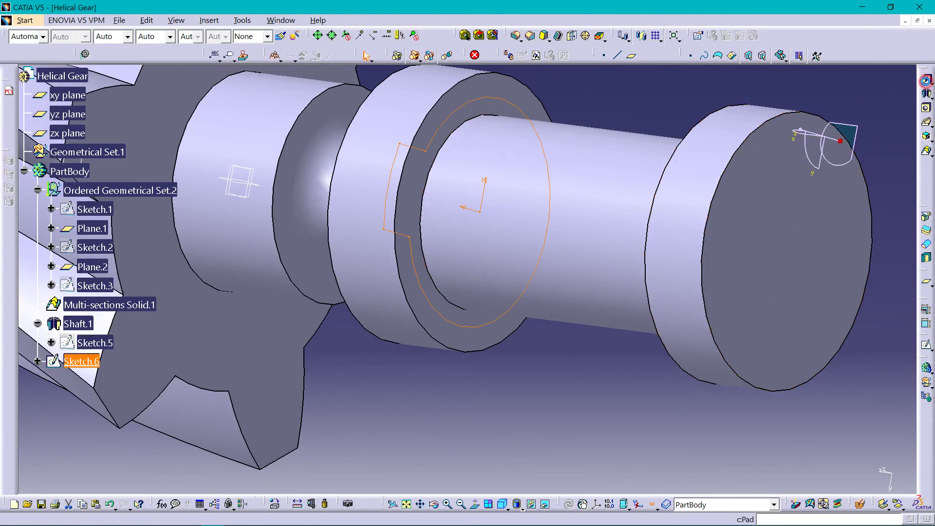
middle_drag(558, 191, 482, 169)
click(750, 230)
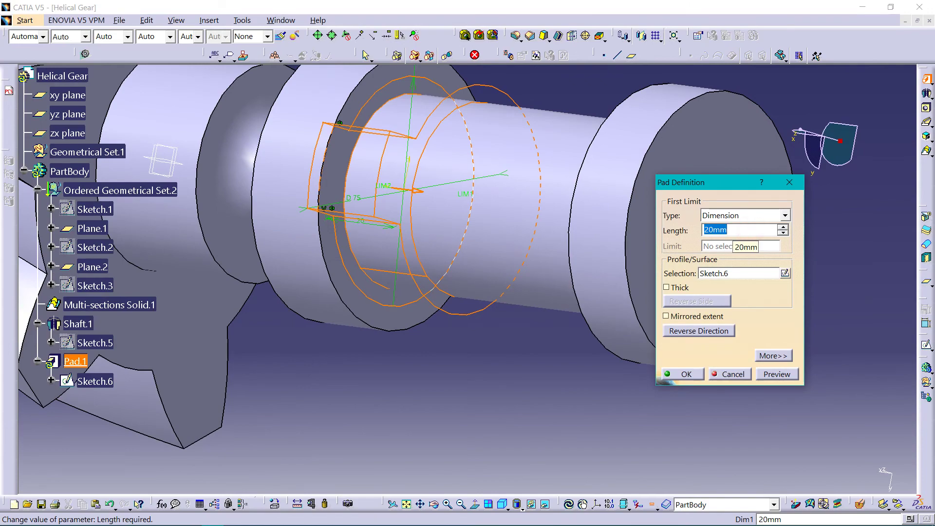
text(50)
click(776, 374)
middle_drag(543, 313, 625, 260)
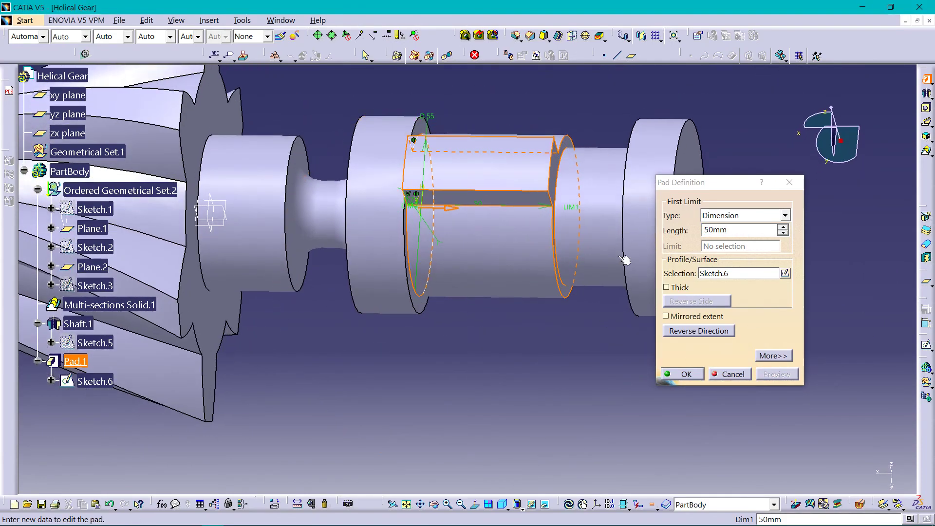
Step: Set the pad's length to 70 mm and preview it
click(735, 231)
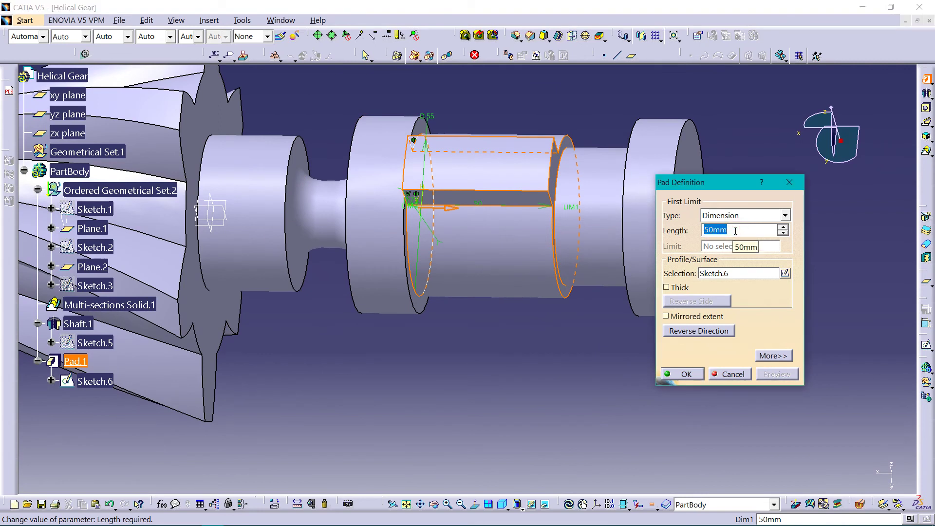
text(70)
key(Return)
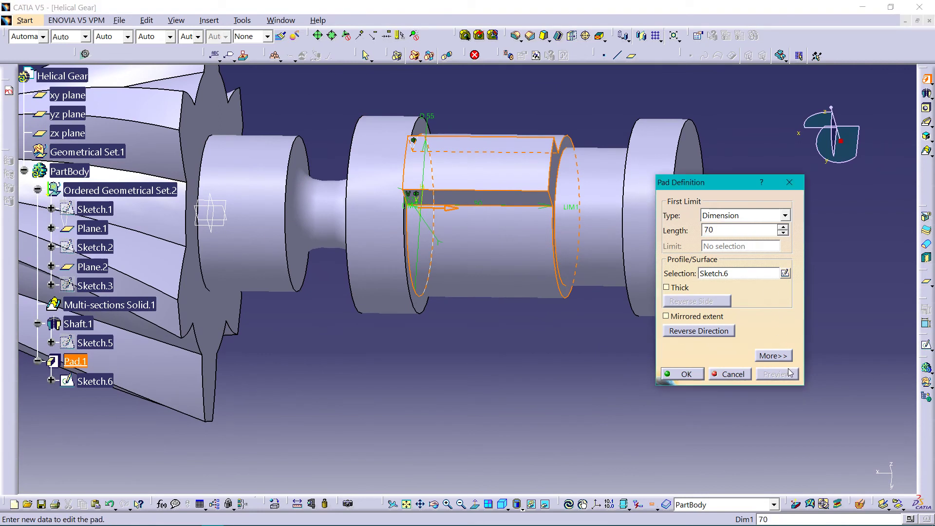
click(741, 274)
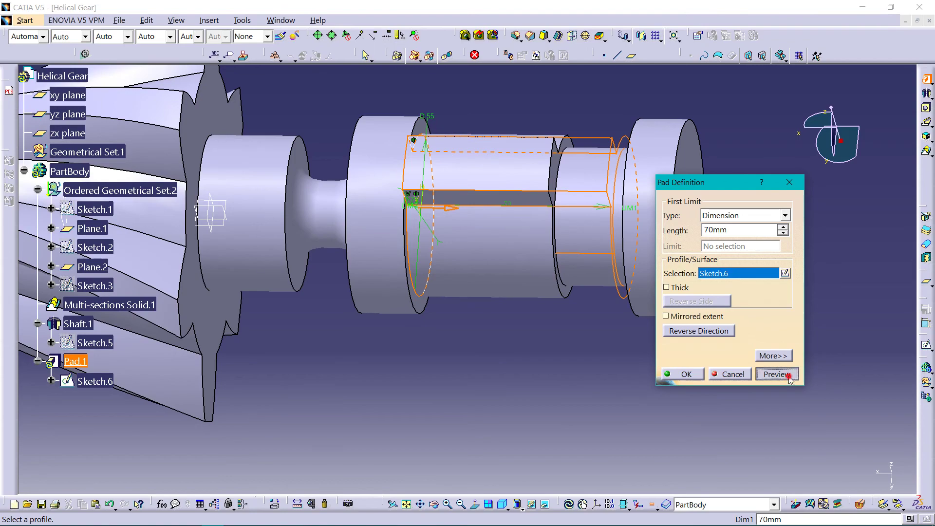
Step: Accept the 70 mm pad of the tabbed outline along the shaft's recessed section
click(765, 371)
click(695, 374)
middle_drag(633, 316, 633, 355)
click(689, 371)
middle_drag(689, 372, 558, 333)
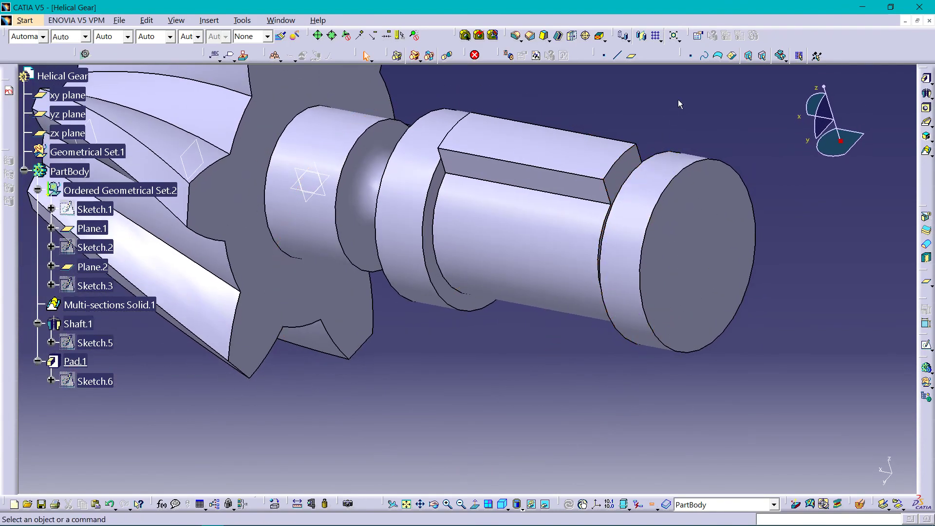
click(661, 40)
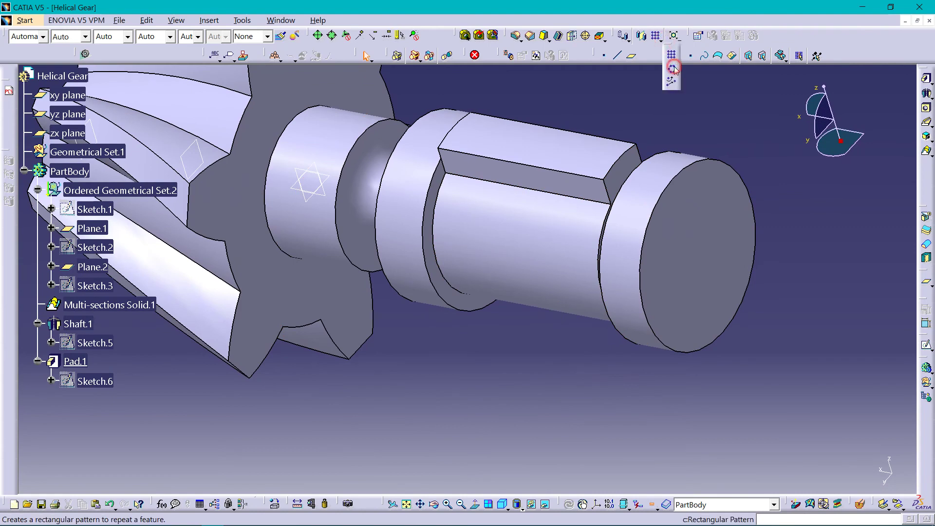
click(674, 67)
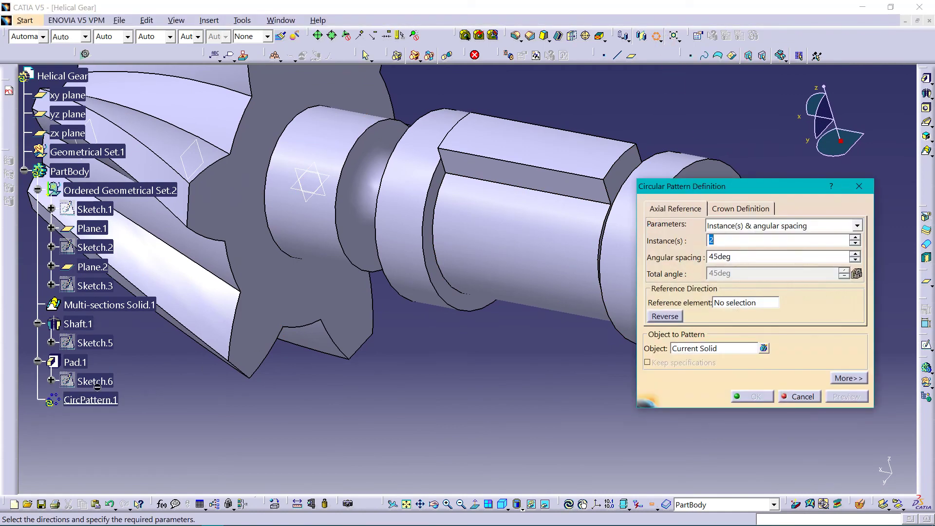
click(860, 188)
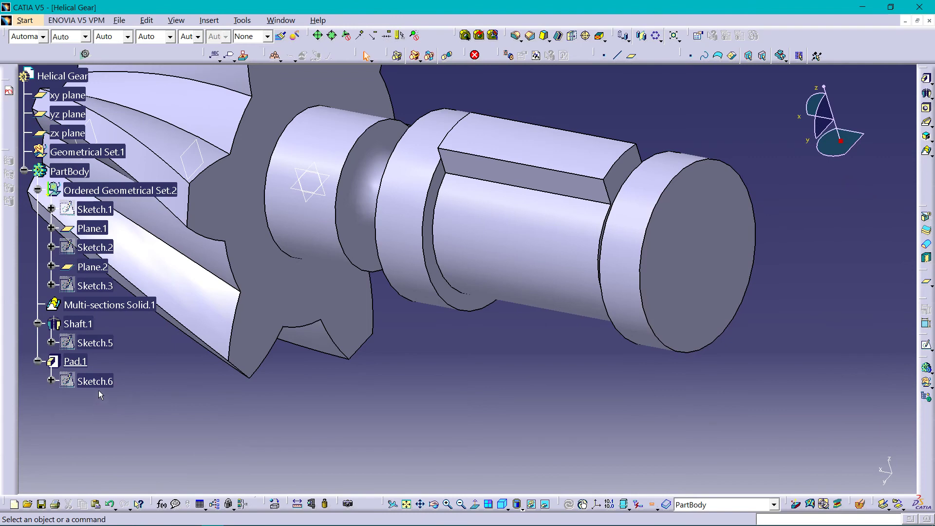
Step: Start a circular pattern of the tabbed pad with 13 instances and an angular spacing of 27.692 degrees
click(82, 366)
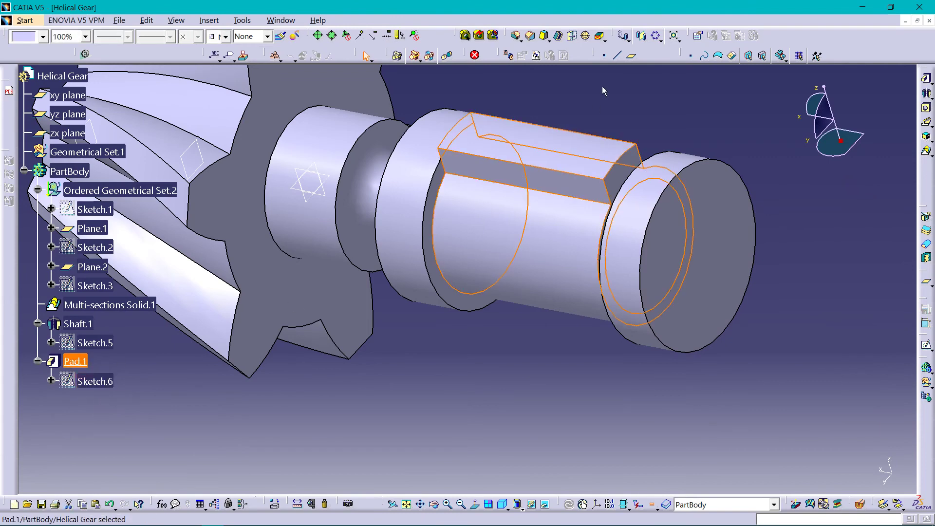
click(657, 37)
click(731, 241)
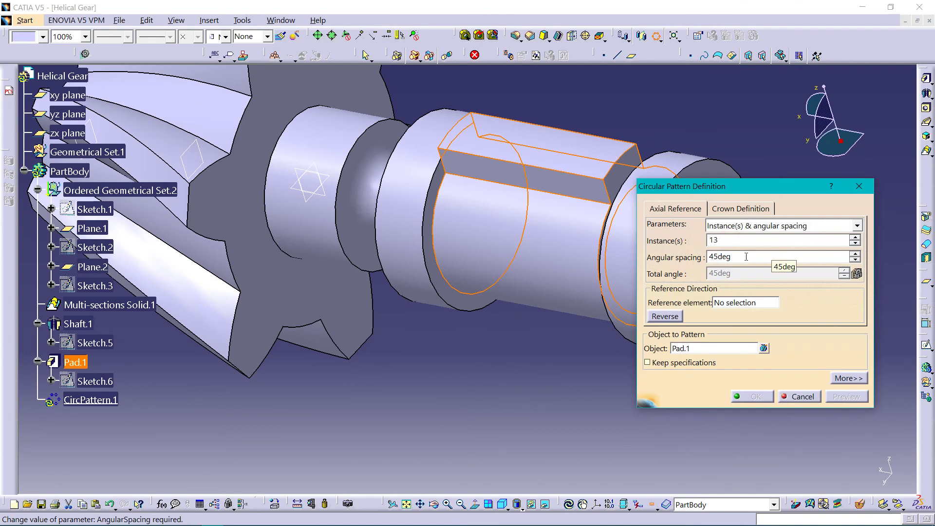
click(746, 256)
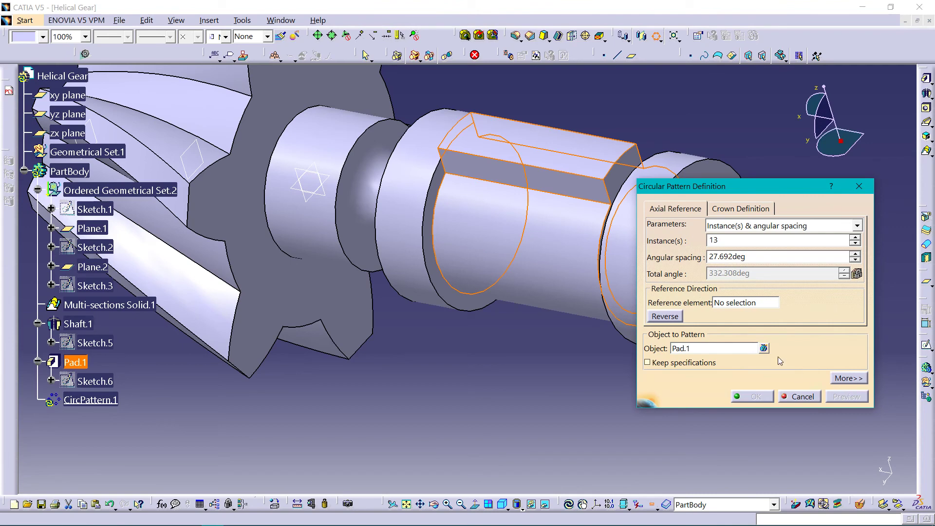
Step: Use a face of the revolved shaft as the circular pattern's reference element and preview the pattern
drag(741, 187, 768, 187)
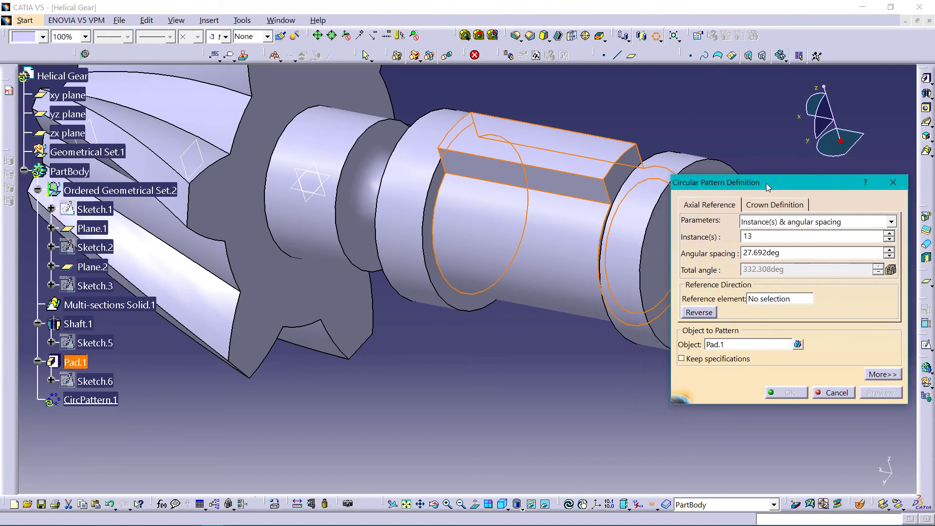
middle_drag(568, 213, 608, 272)
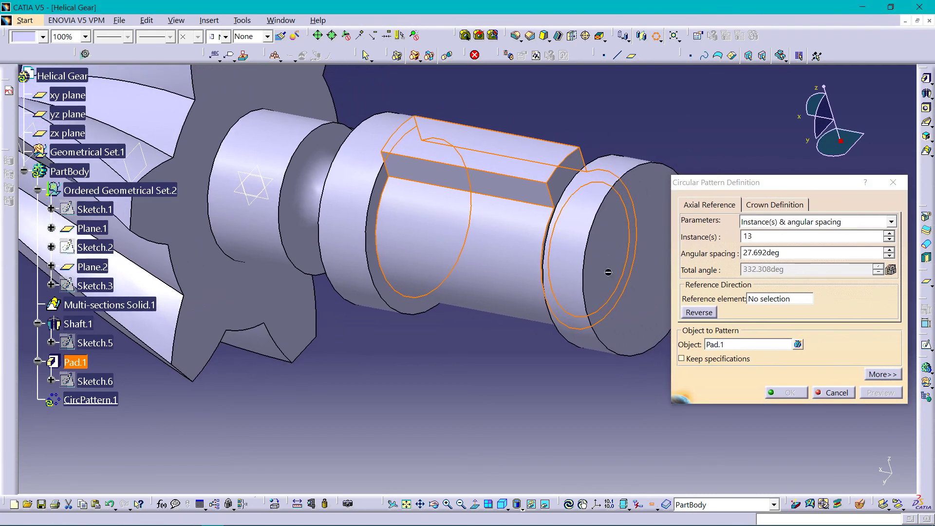
click(772, 299)
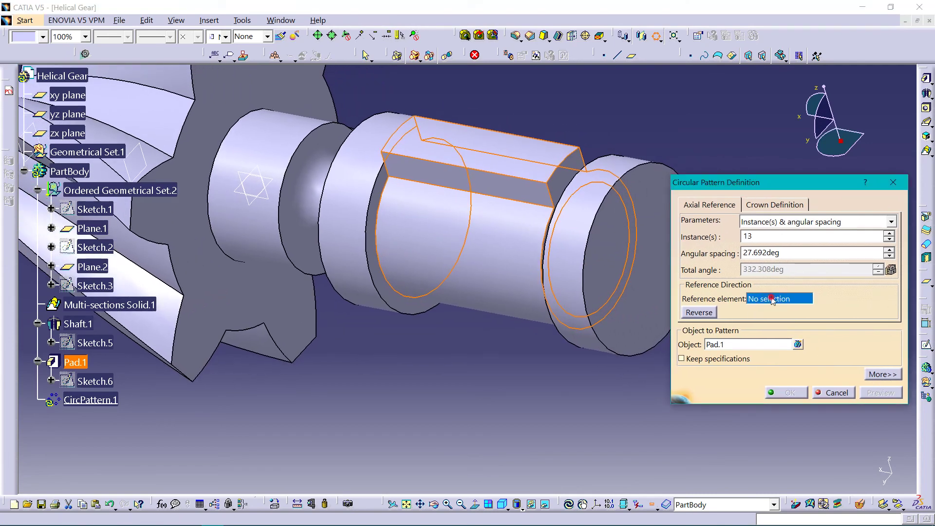
click(372, 220)
click(881, 393)
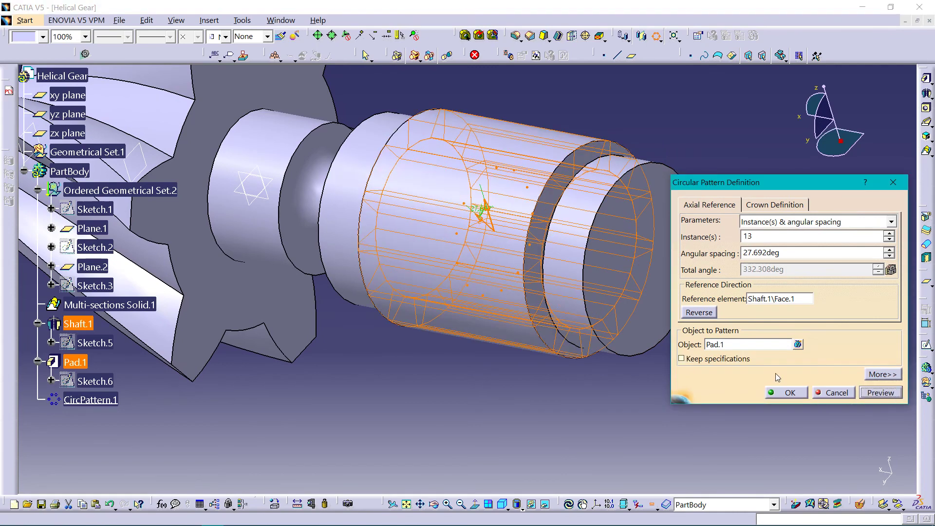
Step: Set the circular pattern to 8 instances with an angular spacing of 360/8 degrees and preview it
middle_drag(604, 269, 532, 263)
double_click(757, 237)
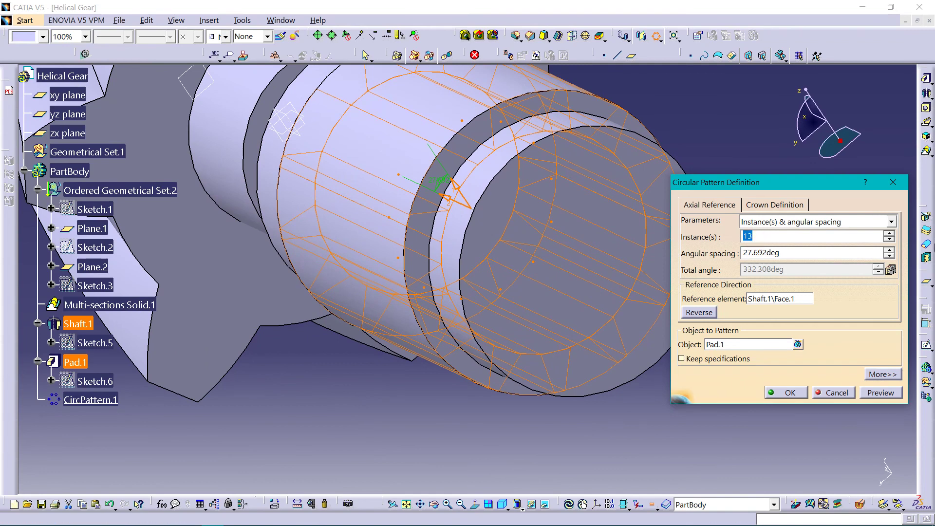
double_click(795, 254)
text(360)
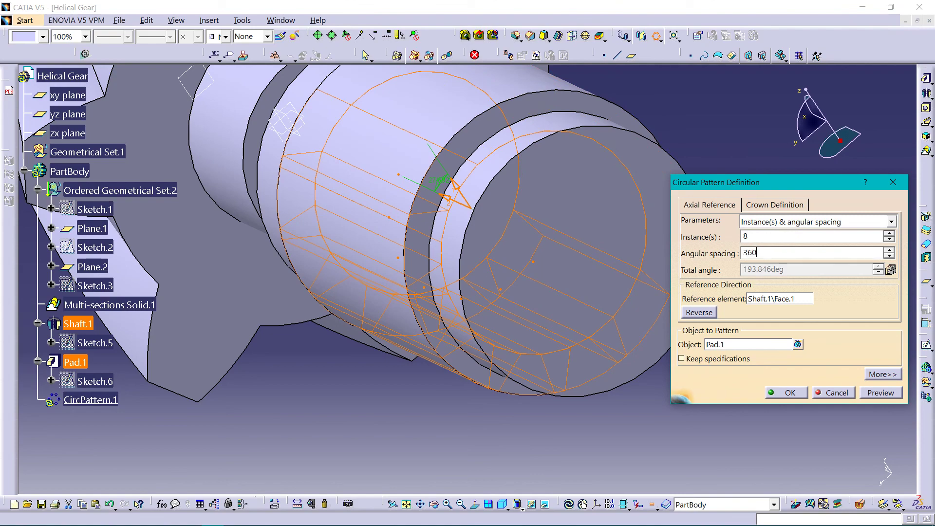
text(/8)
click(873, 396)
middle_drag(486, 315, 448, 299)
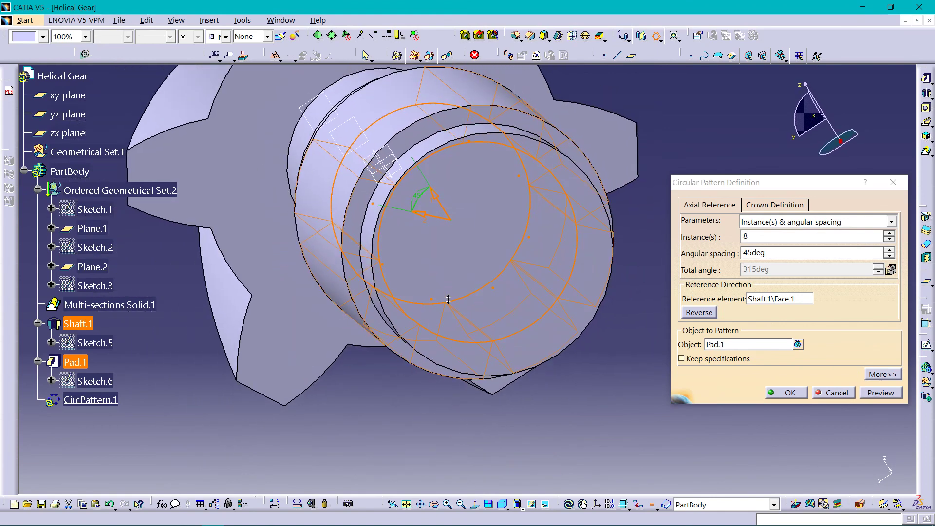
Step: Set the circular pattern to 5 instances with an angular spacing of 360/5 degrees, preview it and create it
double_click(755, 236)
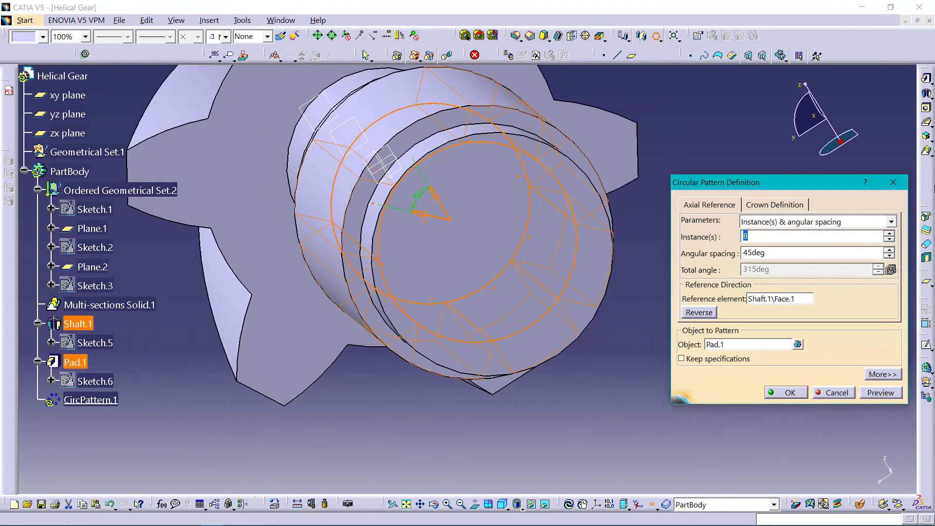
double_click(772, 253)
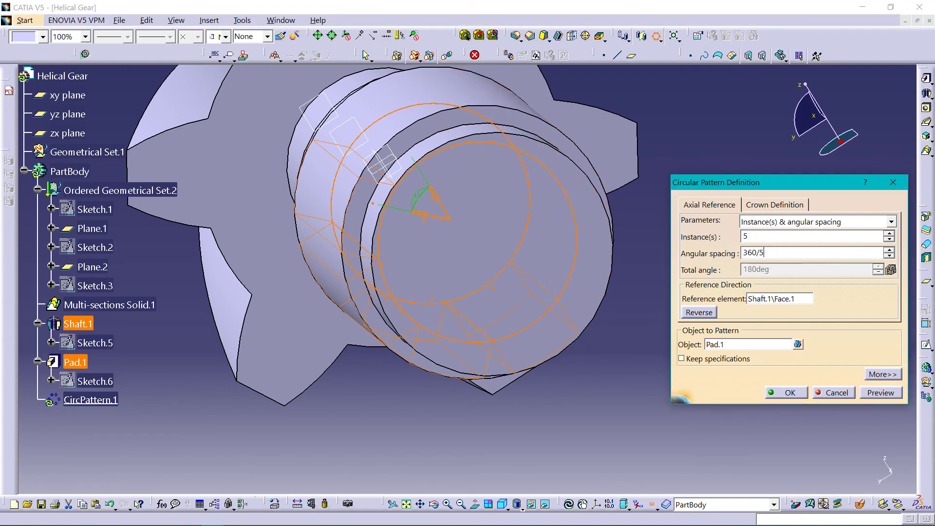
click(871, 398)
click(785, 394)
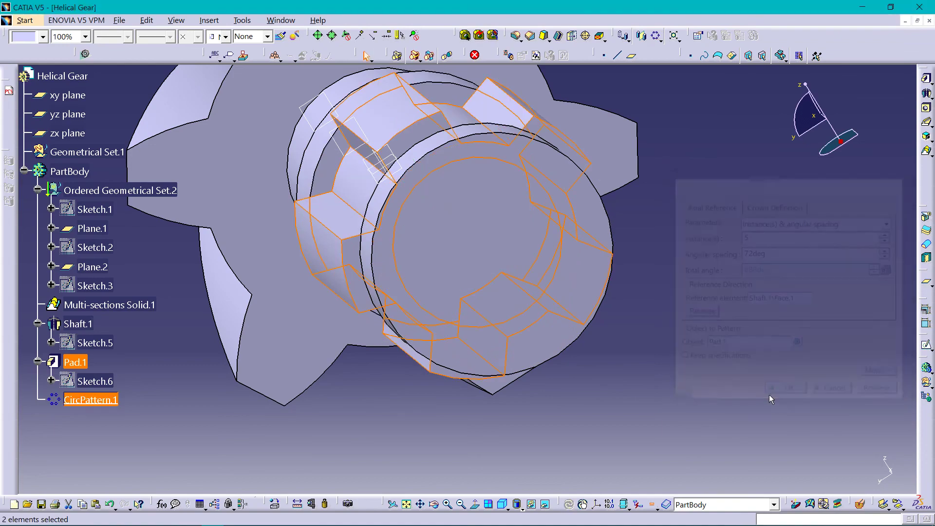
middle_drag(668, 378, 625, 325)
middle_drag(618, 228, 589, 294)
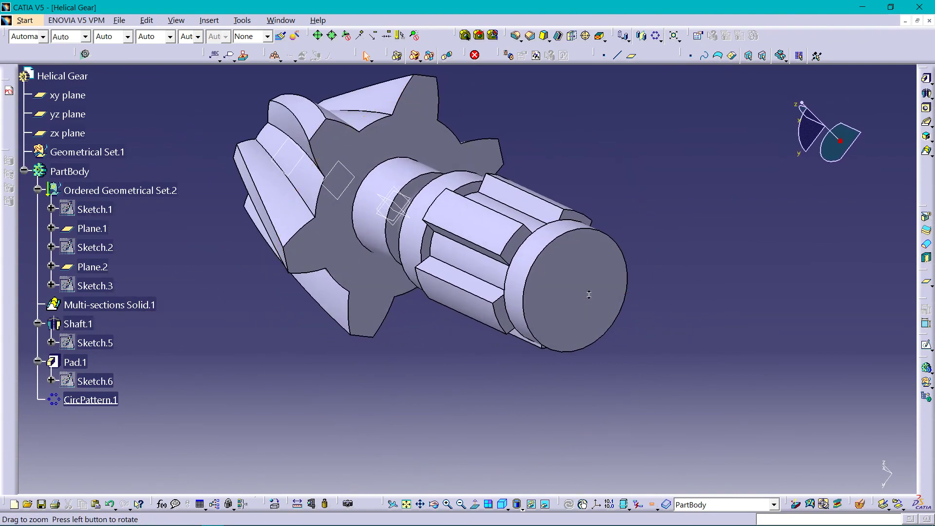
middle_drag(280, 218, 585, 287)
middle_drag(743, 271, 632, 276)
middle_drag(375, 270, 611, 293)
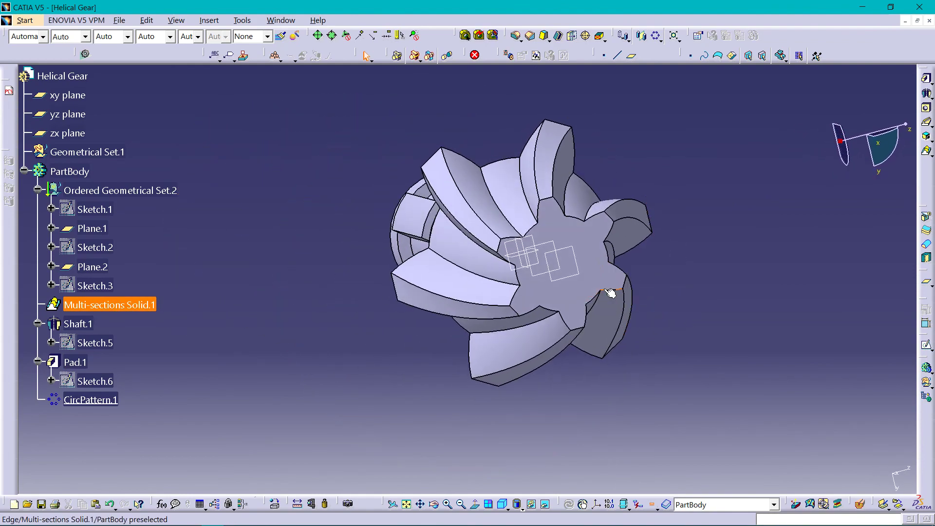